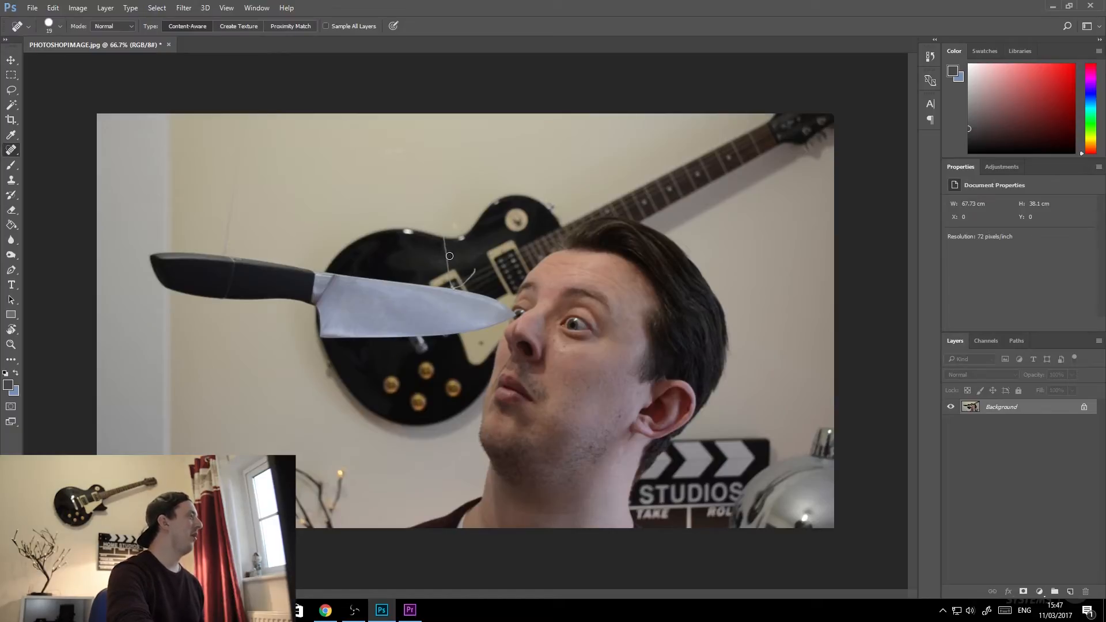
# - Remove the thread on the wall above the knife handle with the Spot Healing Brush
pyautogui.moveTo(237, 201); pyautogui.dragTo(246, 181)
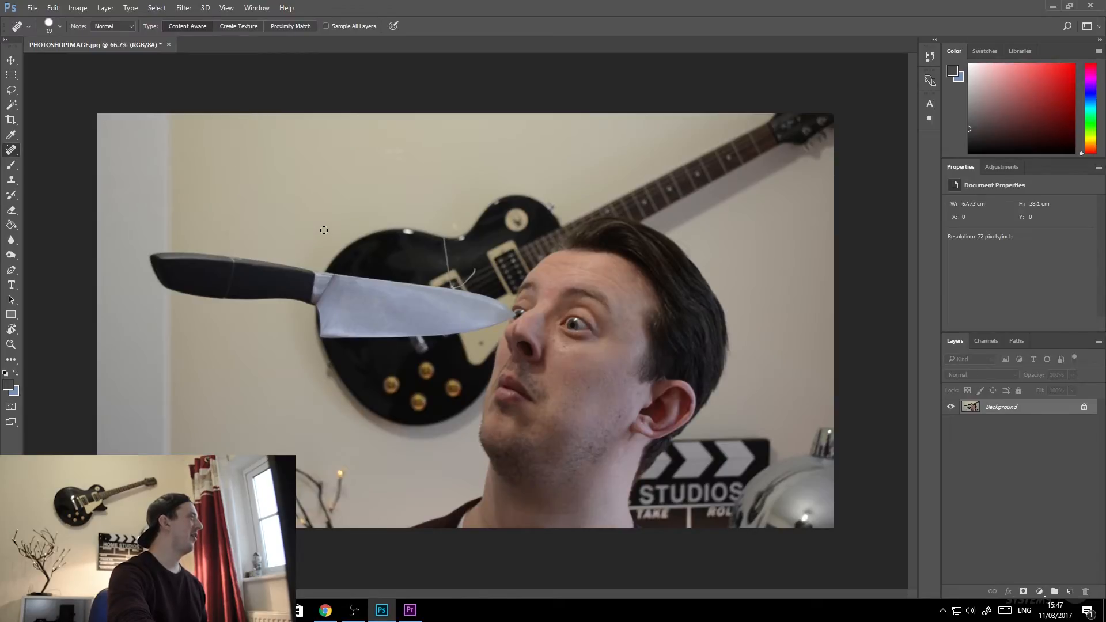
# - Clone out the thread running down the guitar body above the blade, including its start at the guitar's upper edge, with the Clone Stamp
pyautogui.hotkey('ctrl', '+')
pyautogui.hotkey('ctrl', '+')
pyautogui.hotkey('ctrl', '+')
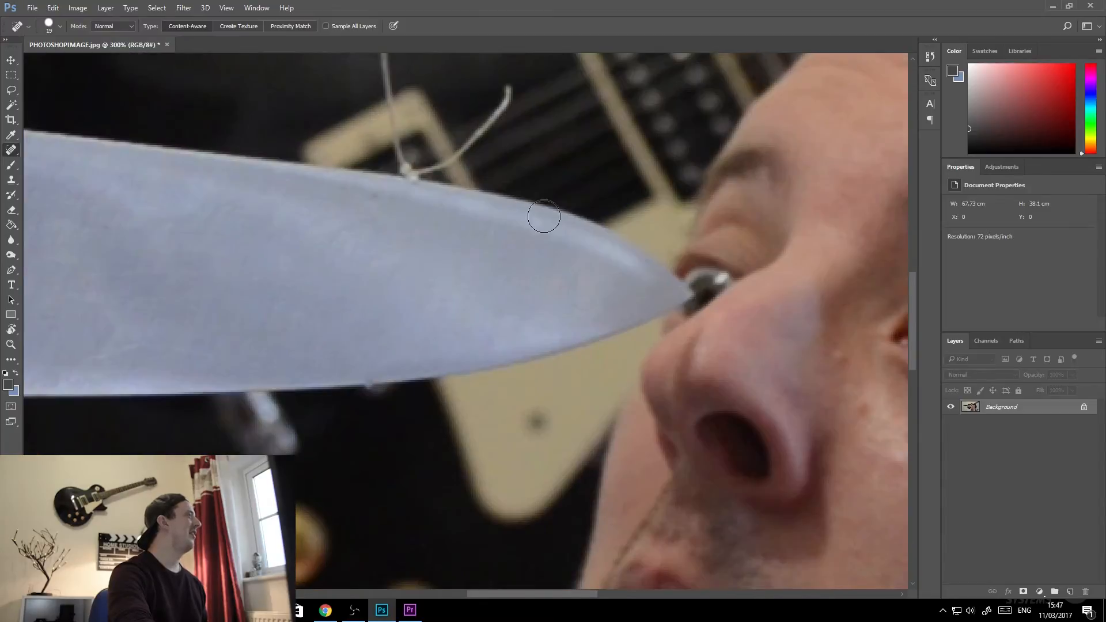
pyautogui.moveTo(492, 160); pyautogui.dragTo(538, 265)
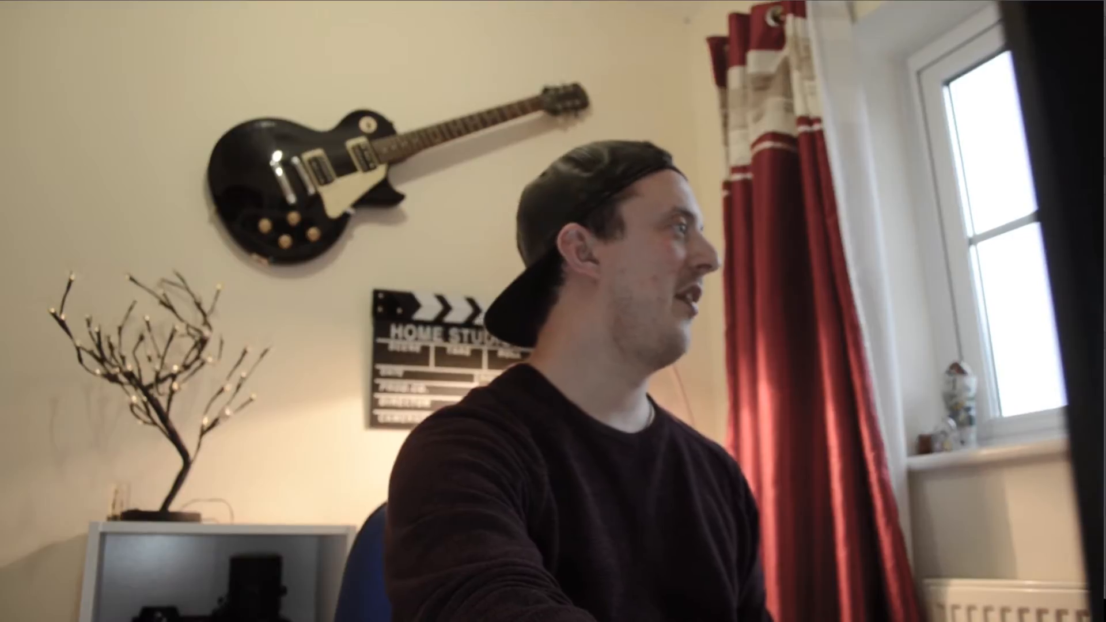
pyautogui.rightClick(11, 151)
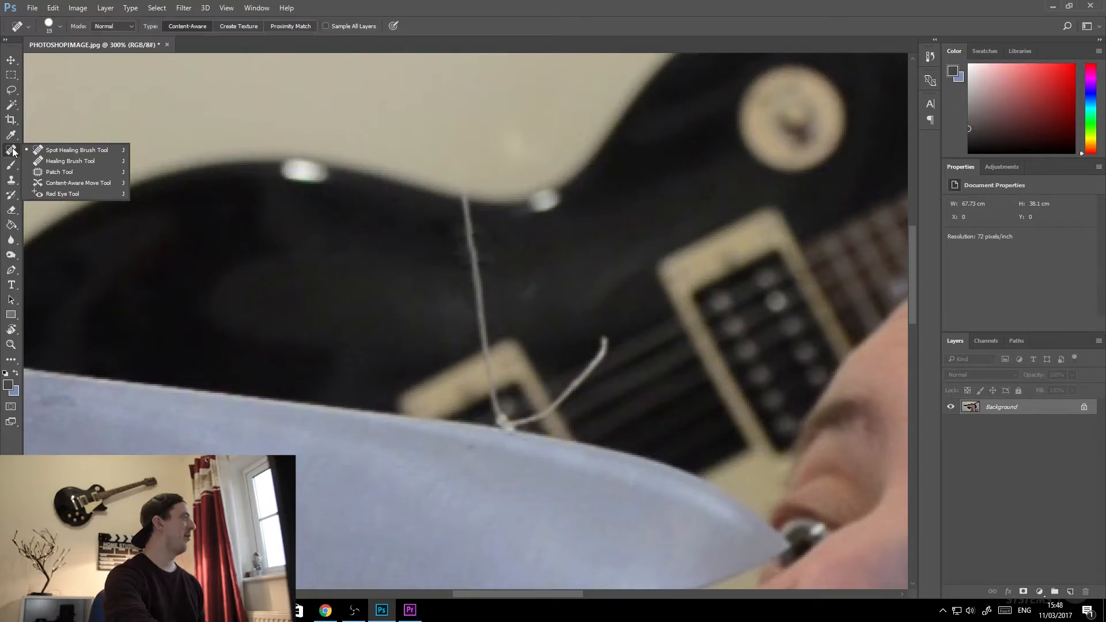
pyautogui.click(11, 179)
pyautogui.moveTo(461, 248); pyautogui.dragTo(481, 329)
pyautogui.keyDown('alt'); pyautogui.click(563, 272); pyautogui.keyUp('alt')
pyautogui.click(530, 288)
pyautogui.keyDown('alt'); pyautogui.click(429, 196); pyautogui.keyUp('alt')
pyautogui.click(466, 207)
# - Clone out the thread over the guitar pickup, its curled loose end and the knot on the blade's upper edge, using a smaller brush
pyautogui.keyDown('alt'); pyautogui.click(462, 365); pyautogui.keyUp('alt')
pyautogui.click(487, 349)
pyautogui.click(487, 376)
pyautogui.press('[')
pyautogui.press('[')
pyautogui.moveTo(604, 330)
pyautogui.mouseDown()
pyautogui.moveTo(584, 376)
pyautogui.moveTo(639, 382)
pyautogui.moveTo(539, 414)
pyautogui.mouseUp()
pyautogui.keyDown('alt'); pyautogui.click(640, 383); pyautogui.keyUp('alt')
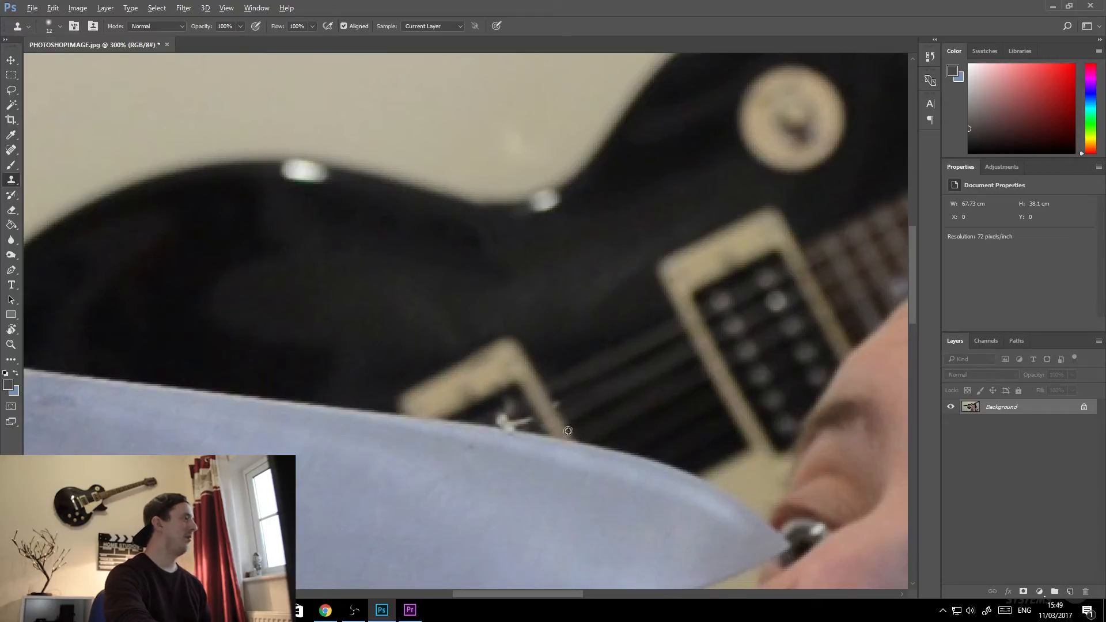
pyautogui.moveTo(509, 412)
pyautogui.mouseDown()
pyautogui.moveTo(632, 341)
pyautogui.moveTo(520, 420)
pyautogui.moveTo(535, 413)
pyautogui.moveTo(508, 430)
pyautogui.mouseUp()
pyautogui.keyDown('alt'); pyautogui.click(553, 420); pyautogui.keyUp('alt')
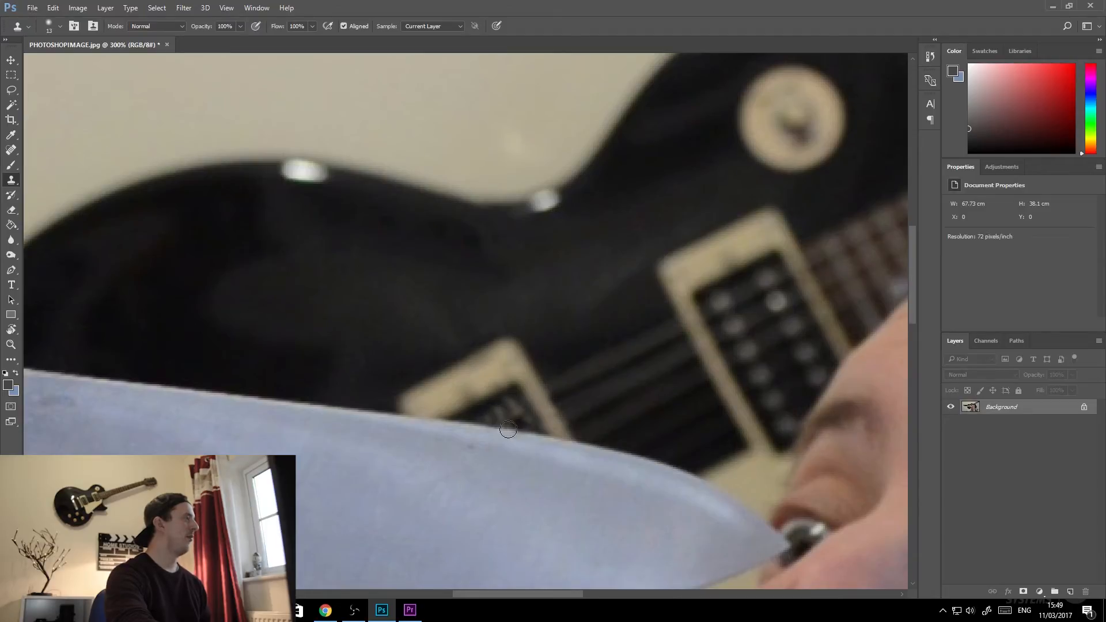
# - Heal away the thread crossing the dark side of the knife handle with the Spot Healing Brush
pyautogui.scroll(-3, 508, 430)
pyautogui.scroll(2, 326, 234)
pyautogui.press(']')
pyautogui.press(']')
pyautogui.press(']')
pyautogui.press(']')
pyautogui.moveTo(74, 334)
pyautogui.mouseDown()
pyautogui.moveTo(466, 341)
pyautogui.moveTo(432, 333)
pyautogui.mouseUp()
pyautogui.press('j')
pyautogui.moveTo(419, 377); pyautogui.dragTo(417, 387)
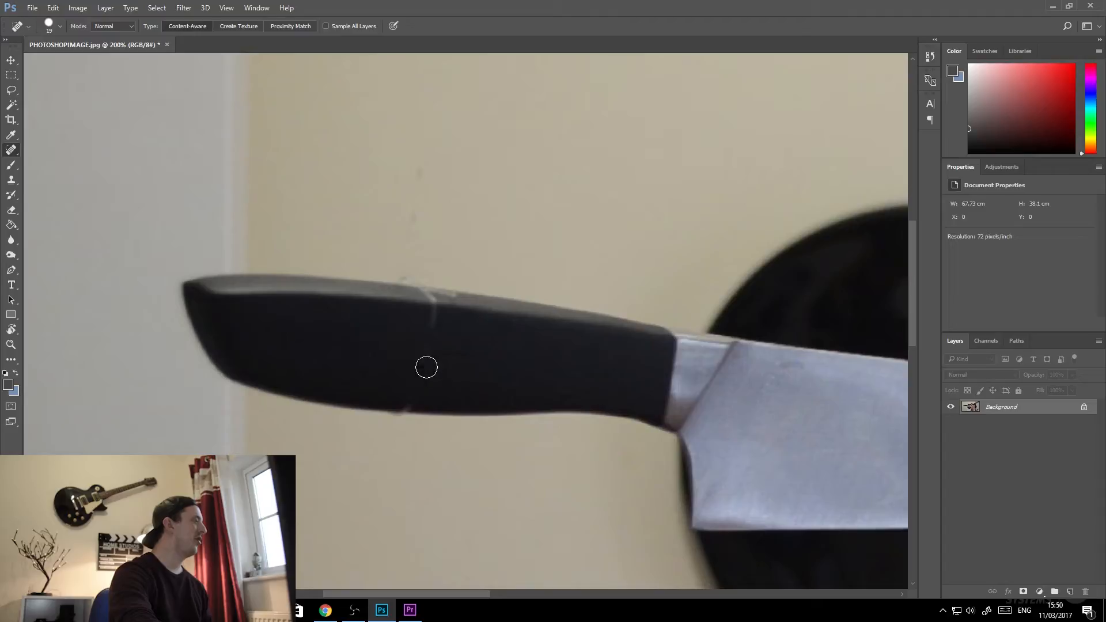
pyautogui.click(421, 374)
pyautogui.click(427, 373)
pyautogui.click(435, 319)
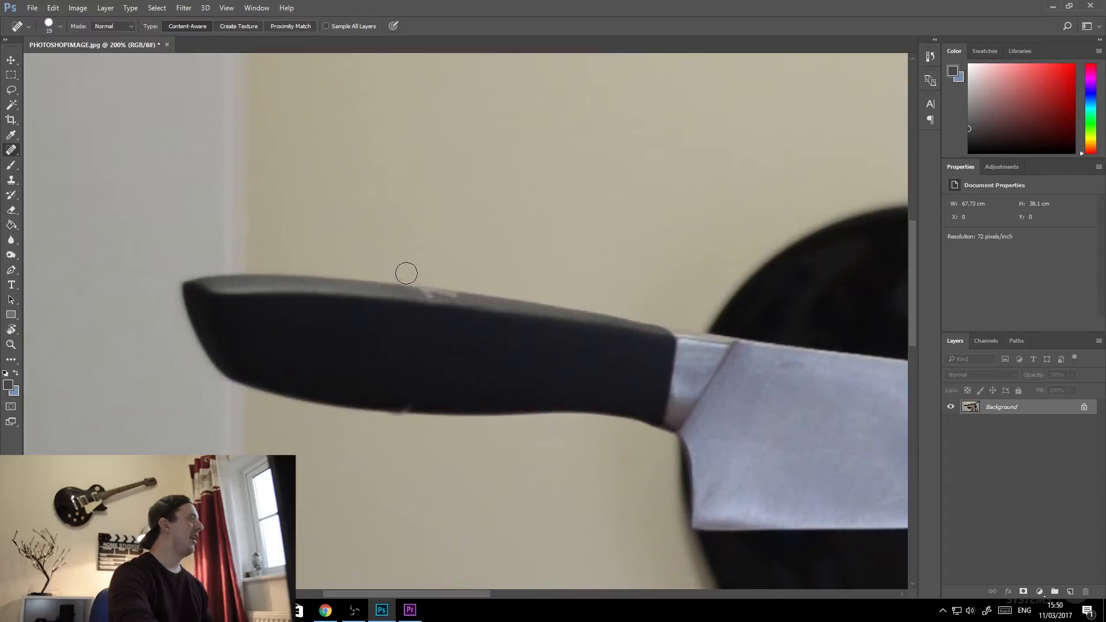
# - Clone out the remaining thread marks on the upper and lower edges of the knife handle with the Clone Stamp
pyautogui.press('s')
pyautogui.moveTo(426, 291); pyautogui.dragTo(458, 296)
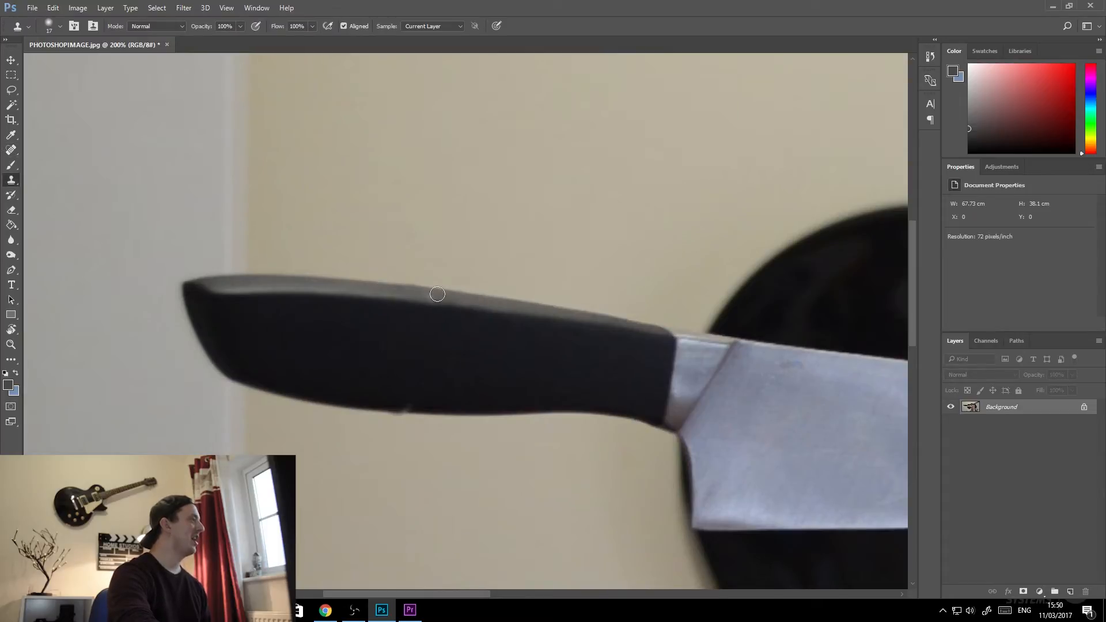
pyautogui.keyDown('alt'); pyautogui.click(373, 410); pyautogui.keyUp('alt')
pyautogui.click(405, 411)
pyautogui.hotkey('ctrl', '-')
pyautogui.hotkey('ctrl', '-')
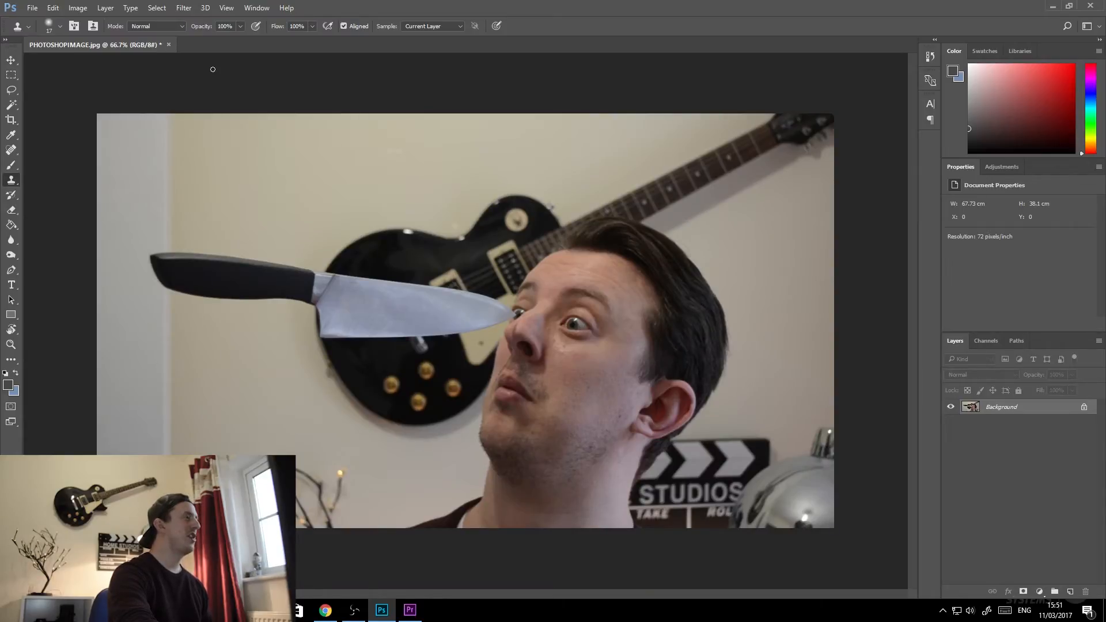
# - Add a Hue/Saturation adjustment layer and lower the master saturation of the photo
pyautogui.click(1000, 167)
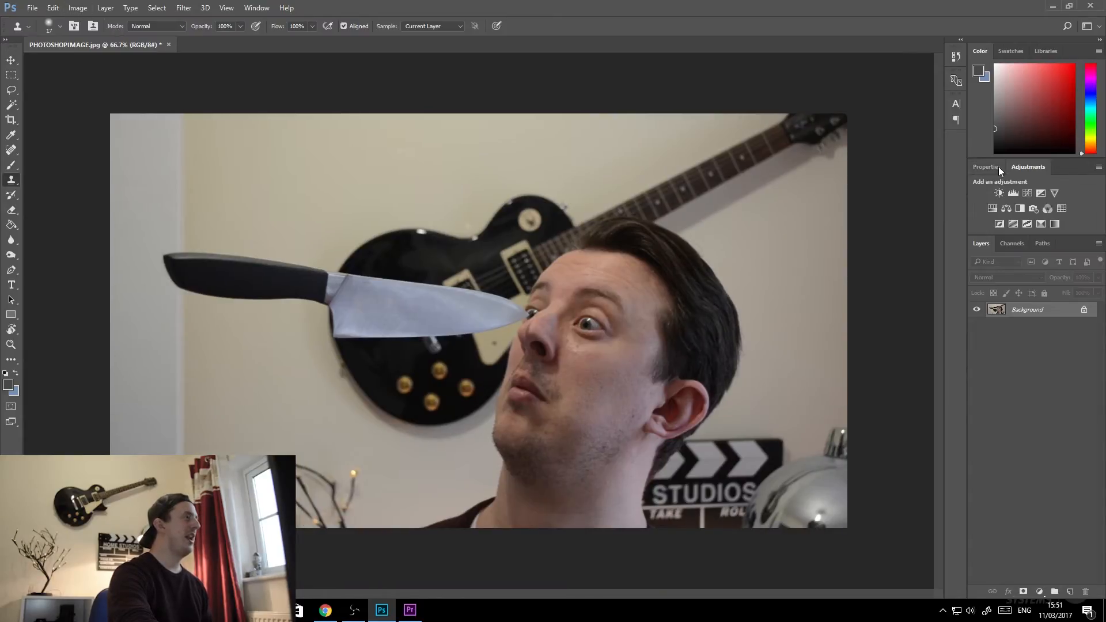
pyautogui.click(993, 209)
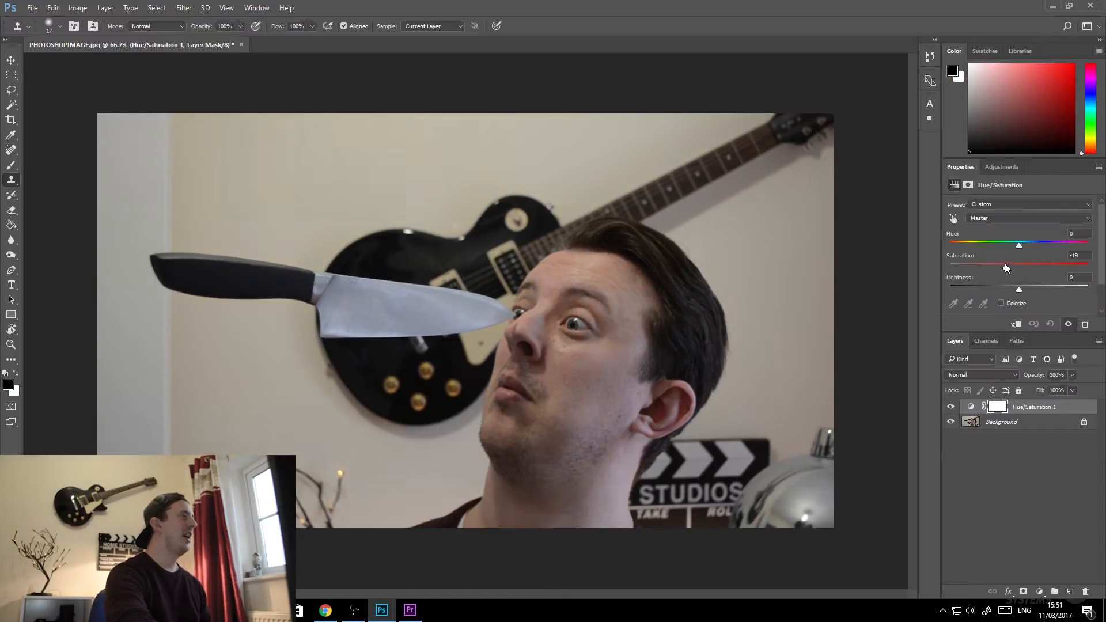
pyautogui.moveTo(1000, 263); pyautogui.dragTo(994, 264)
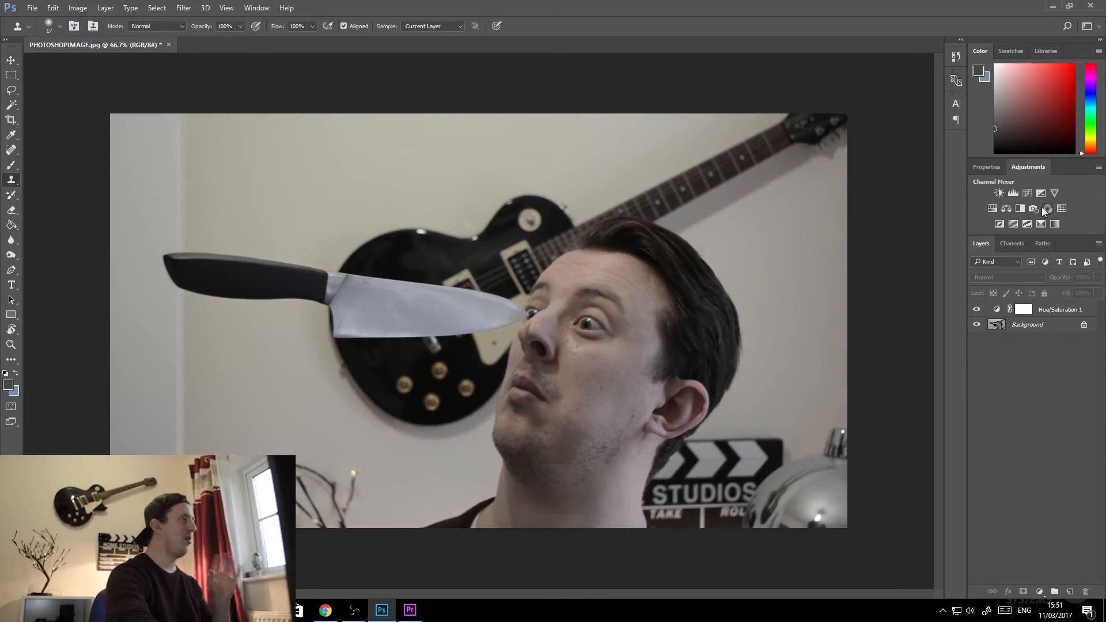
# - Add a Photo Filter adjustment layer using Cooling Filter (80)
pyautogui.click(1032, 209)
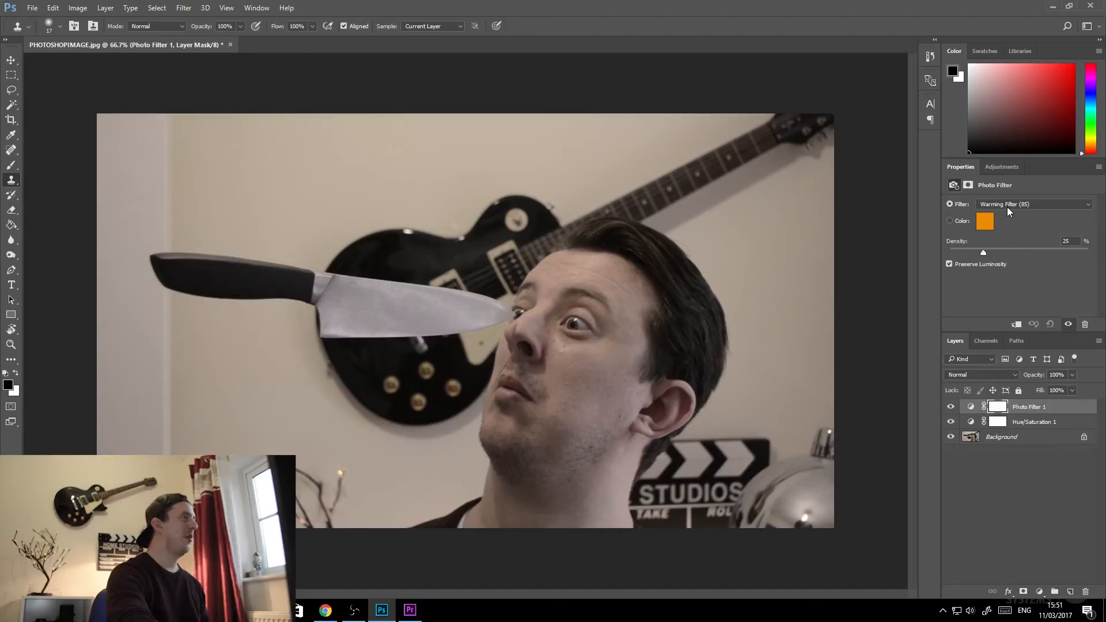
pyautogui.click(1007, 205)
pyautogui.click(1004, 243)
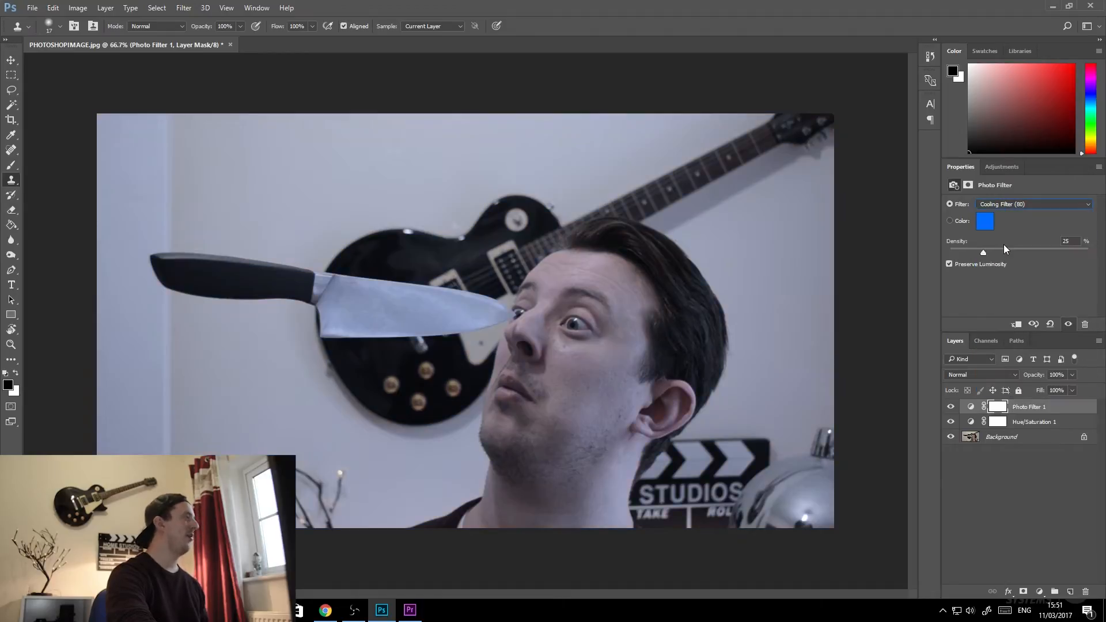
pyautogui.click(1066, 501)
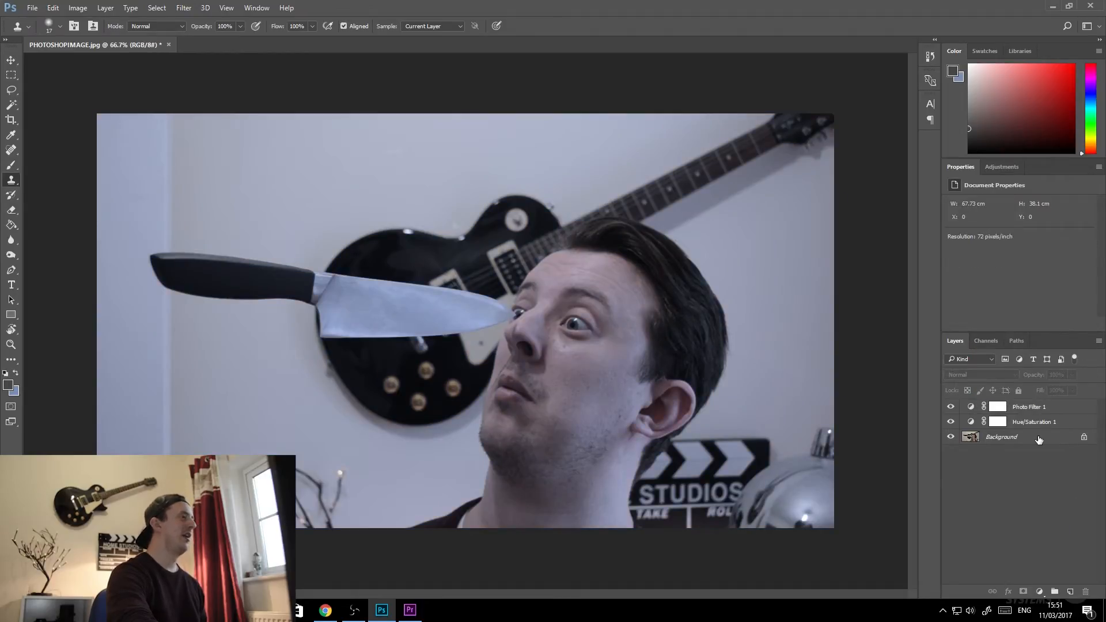
# - Apply a Lens Correction vignette to the Background layer with amount -62 and midpoint +38
pyautogui.click(1039, 439)
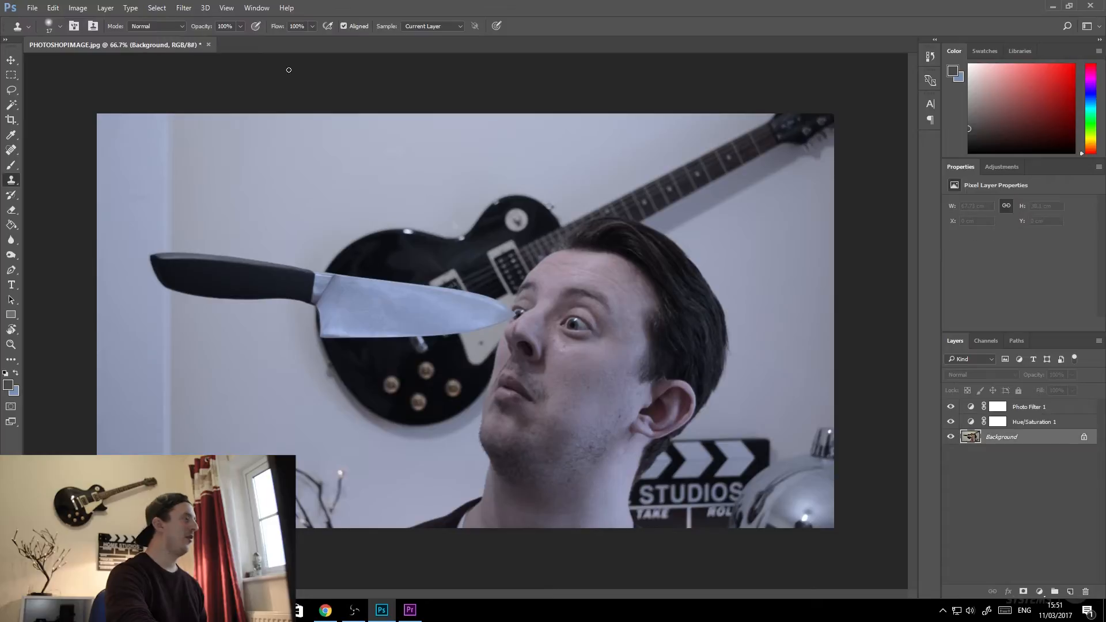
pyautogui.click(183, 8)
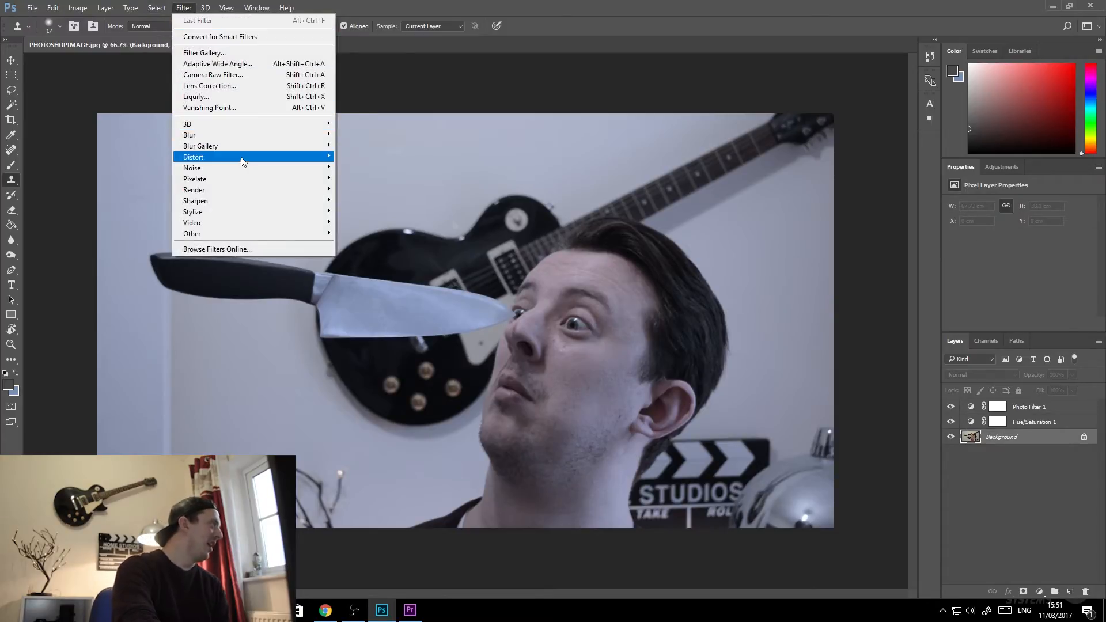
pyautogui.click(238, 85)
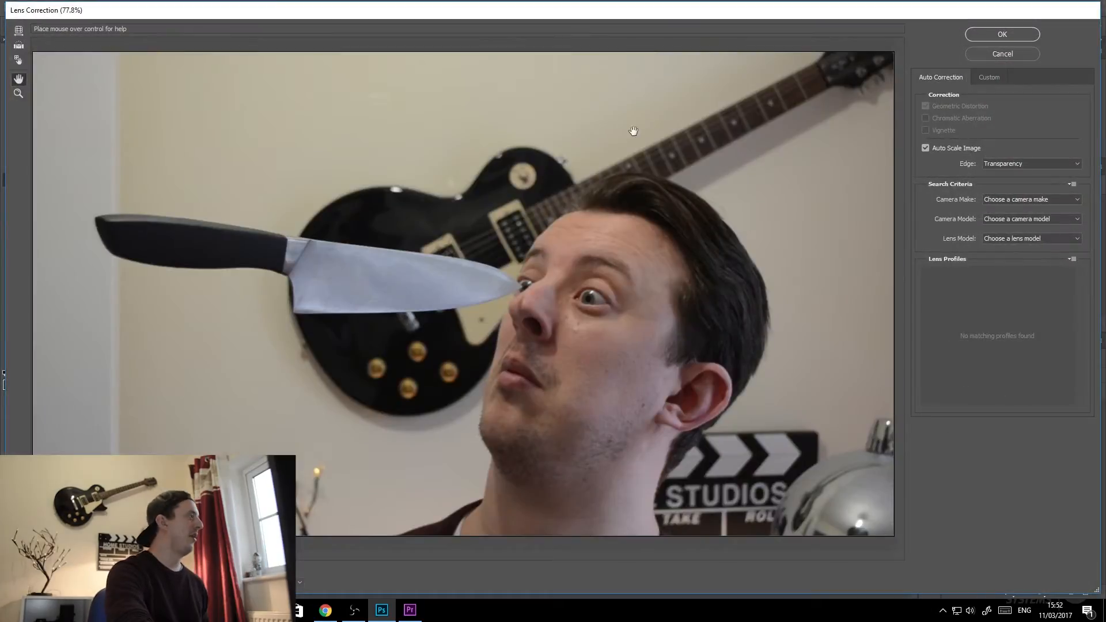
pyautogui.click(991, 79)
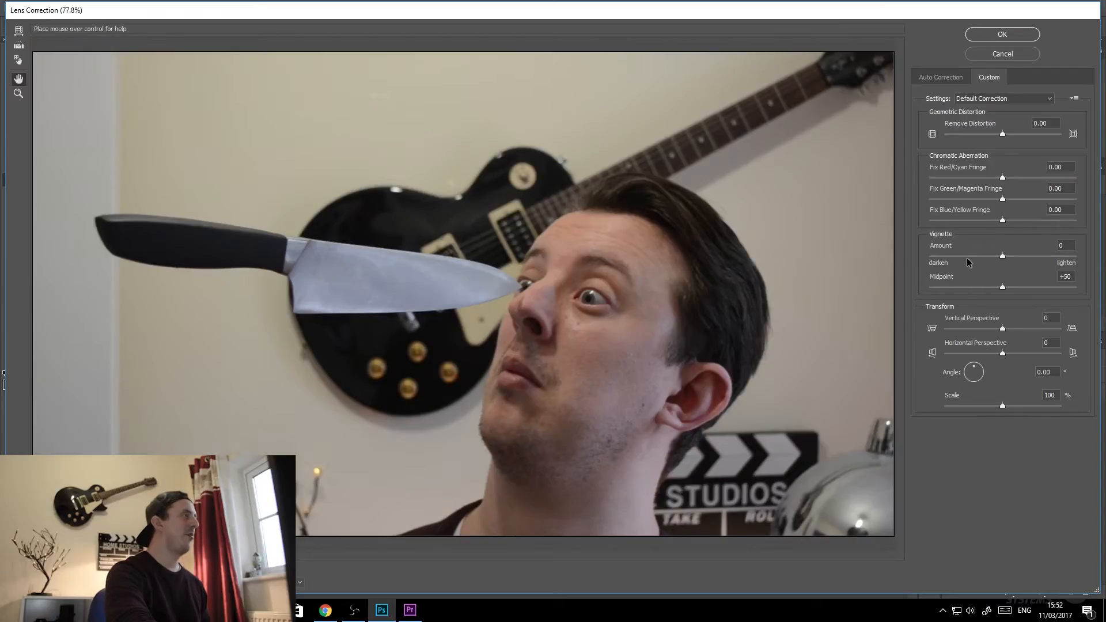
pyautogui.moveTo(1003, 256); pyautogui.dragTo(954, 254)
pyautogui.moveTo(1002, 287)
pyautogui.mouseDown()
pyautogui.moveTo(1033, 289)
pyautogui.moveTo(994, 287)
pyautogui.mouseUp()
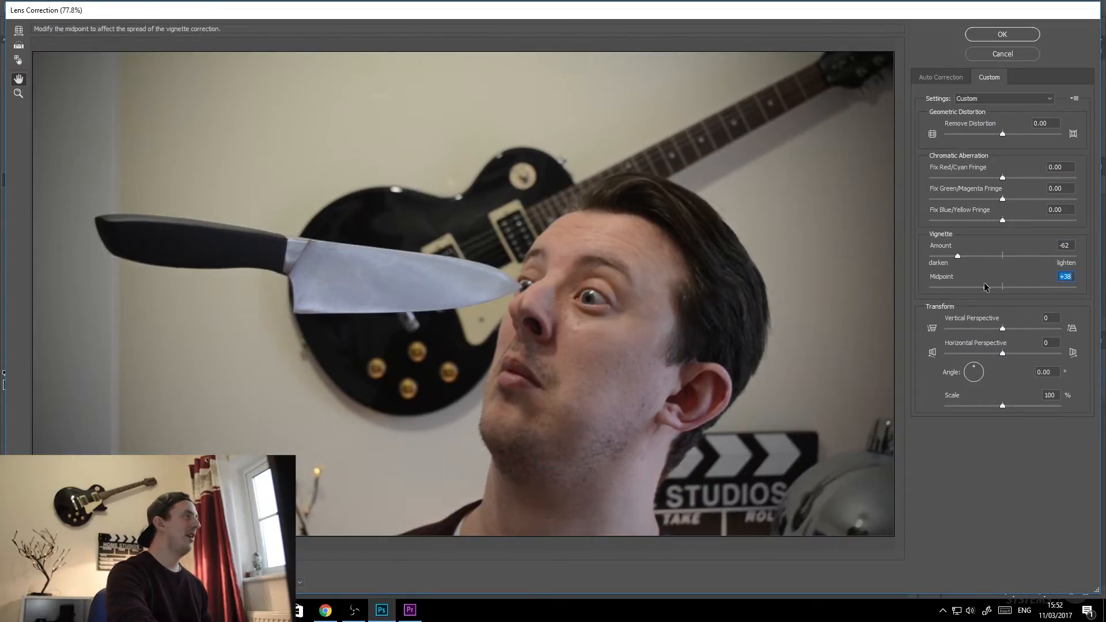
pyautogui.click(991, 32)
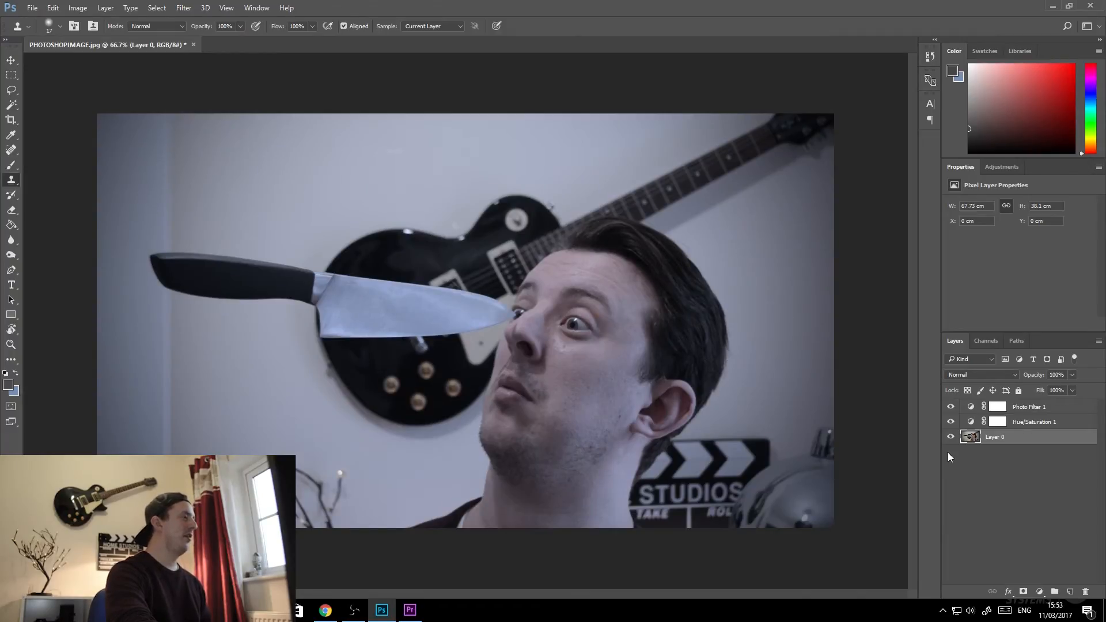
# - Duplicate Layer 0 and apply a Gaussian Blur with a 6.2-pixel radius to the copy
pyautogui.hotkey('ctrl', 'j')
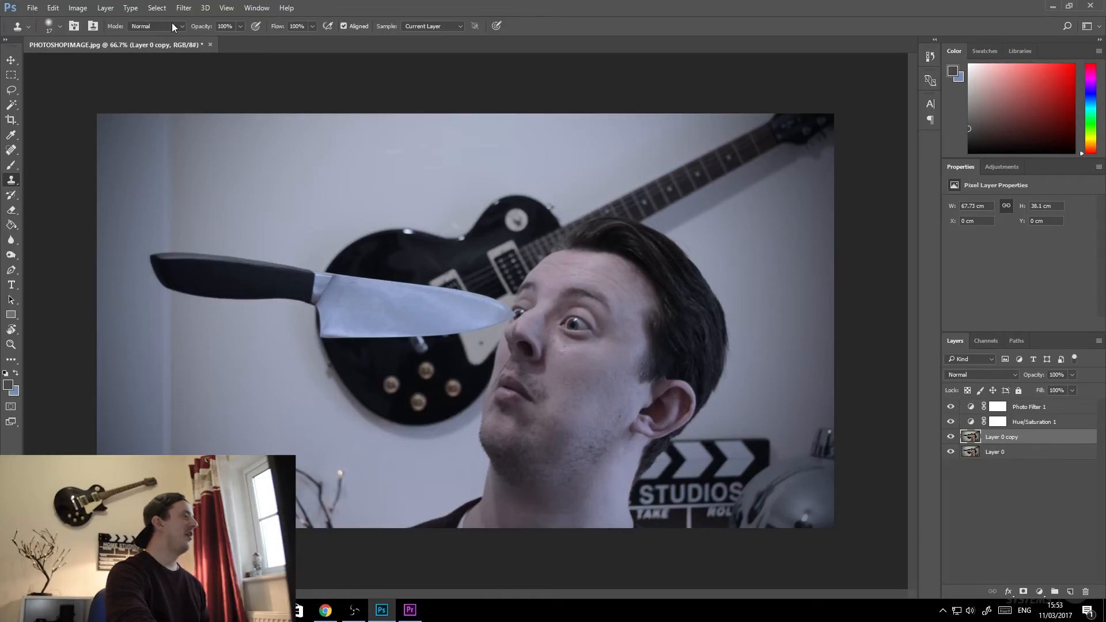
pyautogui.click(184, 8)
pyautogui.moveTo(272, 137)
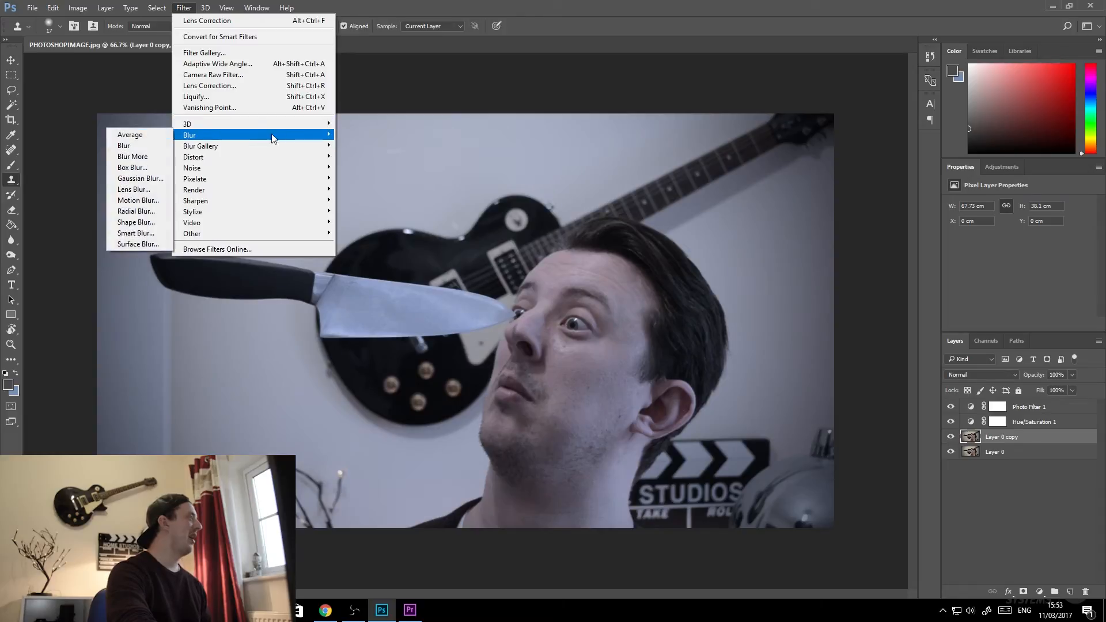
pyautogui.click(140, 178)
pyautogui.moveTo(519, 311); pyautogui.dragTo(506, 311)
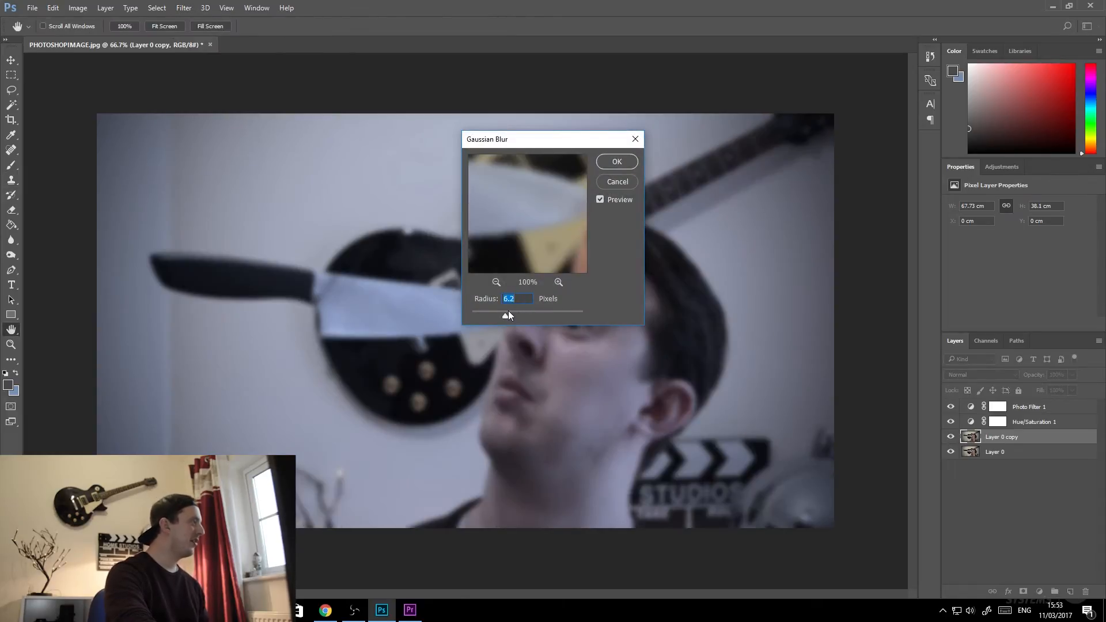
pyautogui.click(617, 162)
pyautogui.press('s')
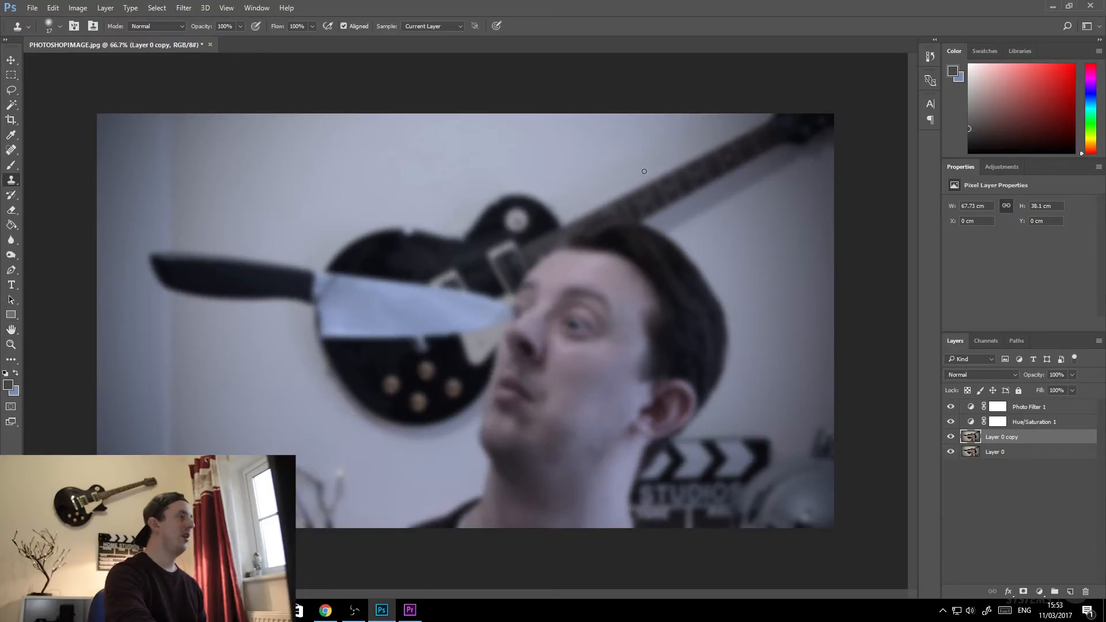
# - Add a layer mask to the blurred copy and paint black over the man's head and neck to reveal them sharp
pyautogui.click(1022, 591)
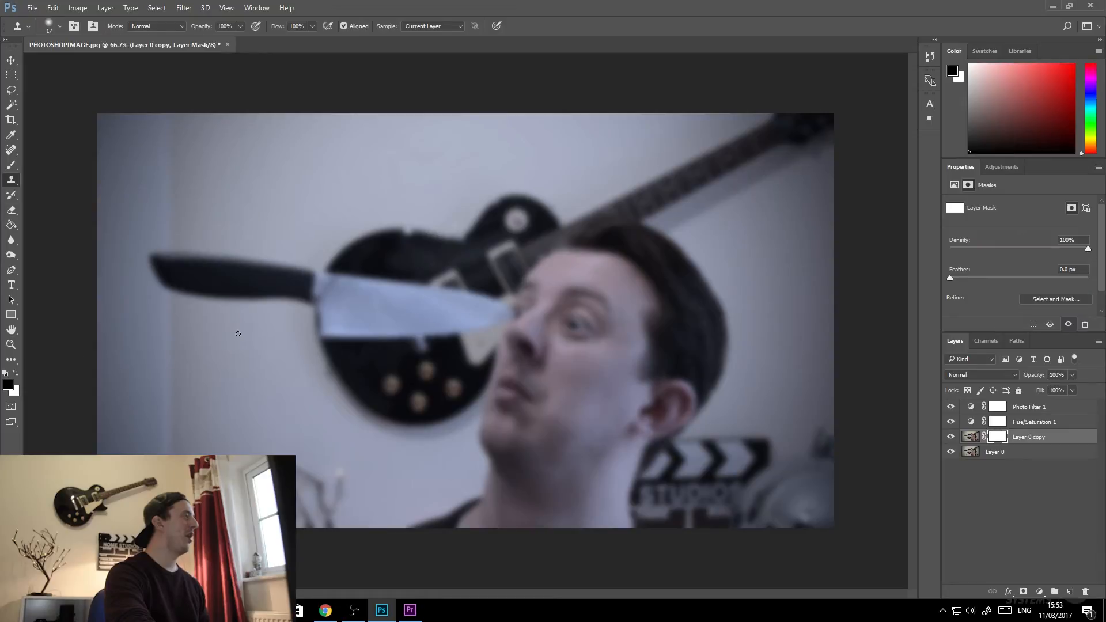
pyautogui.press('b')
pyautogui.moveTo(550, 249)
pyautogui.mouseDown()
pyautogui.moveTo(588, 283)
pyautogui.moveTo(576, 342)
pyautogui.moveTo(590, 295)
pyautogui.moveTo(582, 282)
pyautogui.moveTo(560, 295)
pyautogui.moveTo(522, 417)
pyautogui.moveTo(537, 469)
pyautogui.moveTo(524, 534)
pyautogui.moveTo(487, 548)
pyautogui.moveTo(555, 500)
pyautogui.moveTo(608, 394)
pyautogui.moveTo(571, 520)
pyautogui.moveTo(592, 442)
pyautogui.moveTo(641, 367)
pyautogui.moveTo(637, 395)
pyautogui.moveTo(660, 341)
pyautogui.moveTo(637, 288)
pyautogui.moveTo(600, 272)
pyautogui.moveTo(623, 262)
pyautogui.moveTo(670, 304)
pyautogui.moveTo(678, 356)
pyautogui.moveTo(634, 279)
pyautogui.moveTo(671, 318)
pyautogui.moveTo(679, 347)
pyautogui.moveTo(675, 298)
pyautogui.moveTo(684, 338)
pyautogui.moveTo(669, 384)
pyautogui.moveTo(591, 446)
pyautogui.moveTo(656, 350)
pyautogui.moveTo(618, 307)
pyautogui.moveTo(556, 322)
pyautogui.moveTo(562, 301)
pyautogui.moveTo(523, 417)
pyautogui.moveTo(572, 381)
pyautogui.moveTo(550, 316)
pyautogui.mouseUp()
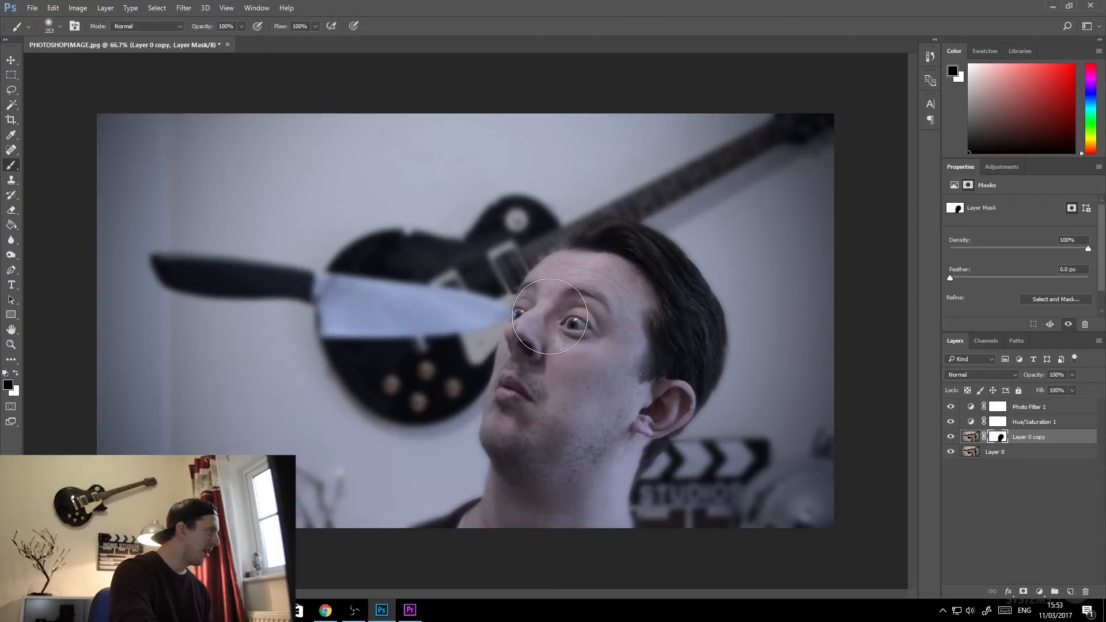
# - Paint black on the mask over the knife handle and blade with a smaller brush, refining the blade at 22% brush opacity
pyautogui.keyDown('alt'); pyautogui.rightClick(366, 309); pyautogui.keyUp('alt')
pyautogui.moveTo(359, 304); pyautogui.dragTo(326, 299)
pyautogui.moveTo(168, 268); pyautogui.dragTo(329, 292)
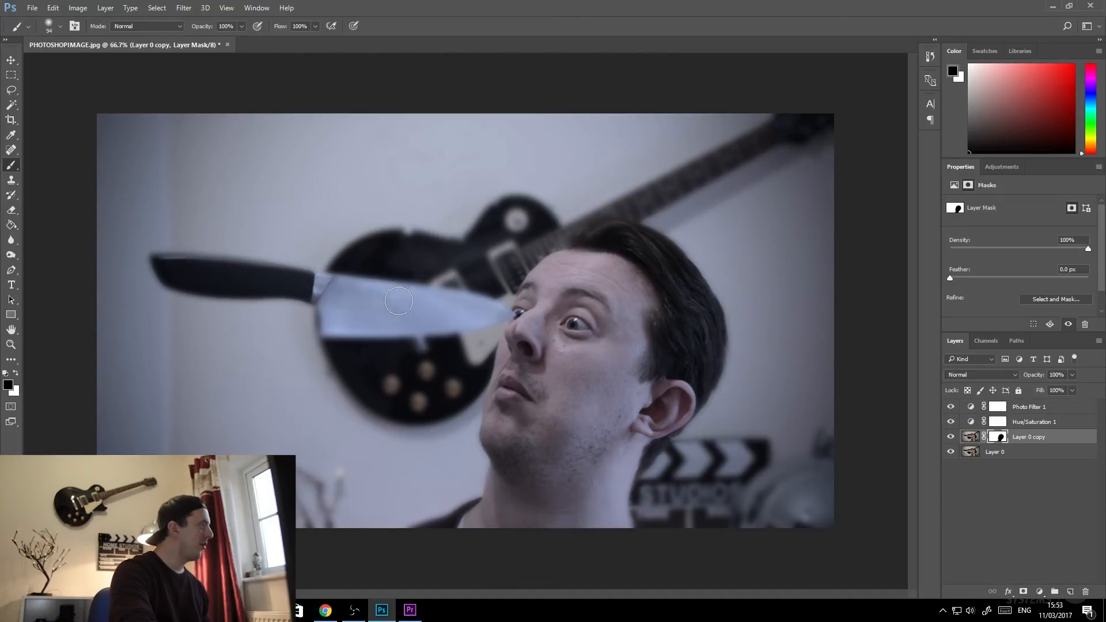
pyautogui.moveTo(477, 314)
pyautogui.mouseDown()
pyautogui.moveTo(333, 321)
pyautogui.moveTo(308, 287)
pyautogui.moveTo(166, 268)
pyautogui.mouseUp()
pyautogui.moveTo(317, 289)
pyautogui.mouseDown()
pyautogui.moveTo(333, 326)
pyautogui.moveTo(347, 326)
pyautogui.mouseUp()
pyautogui.moveTo(177, 33); pyautogui.dragTo(165, 32)
pyautogui.moveTo(370, 322); pyautogui.dragTo(362, 330)
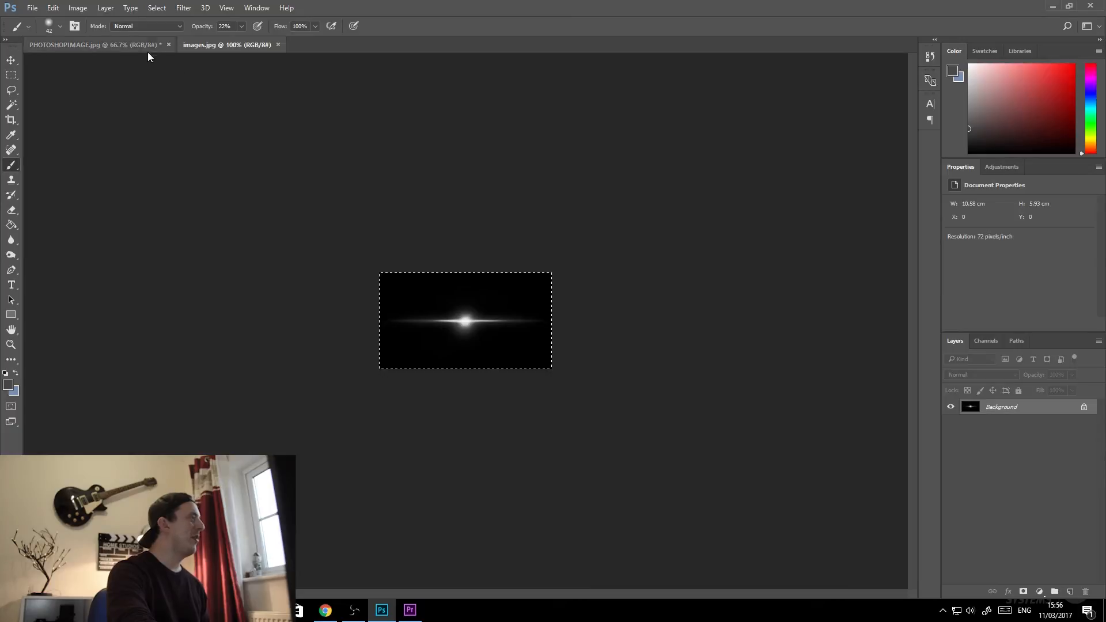
# - Bring the copied flare image into PHOTOSHOPIMAGE.jpg and scale it up to about 44.13 × 24.69 cm
pyautogui.click(144, 50)
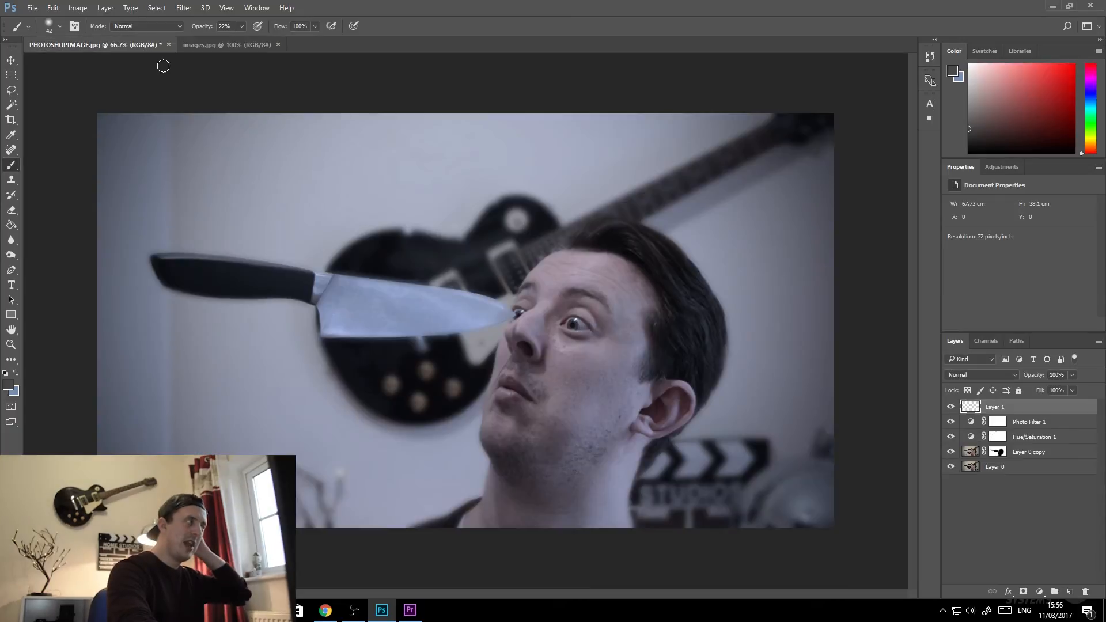
pyautogui.hotkey('ctrl', 't')
pyautogui.moveTo(524, 352); pyautogui.dragTo(705, 454)
pyautogui.press('Return')
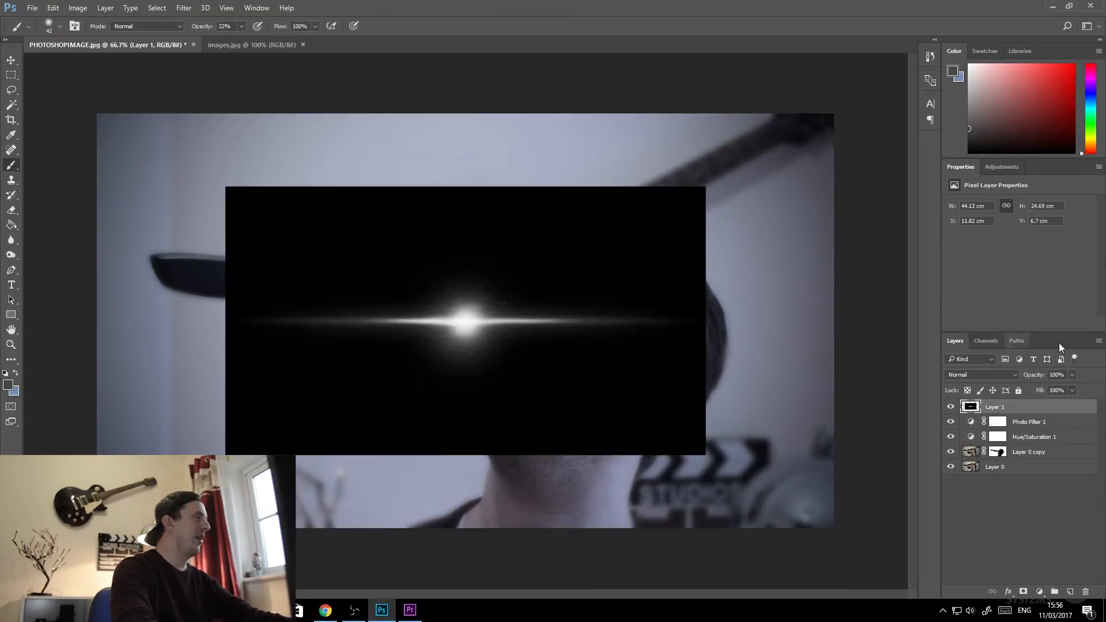
# - Set the flare layer's blend mode to Screen and move its glow onto the lower rear corner of the blade
pyautogui.click(1001, 374)
pyautogui.click(968, 456)
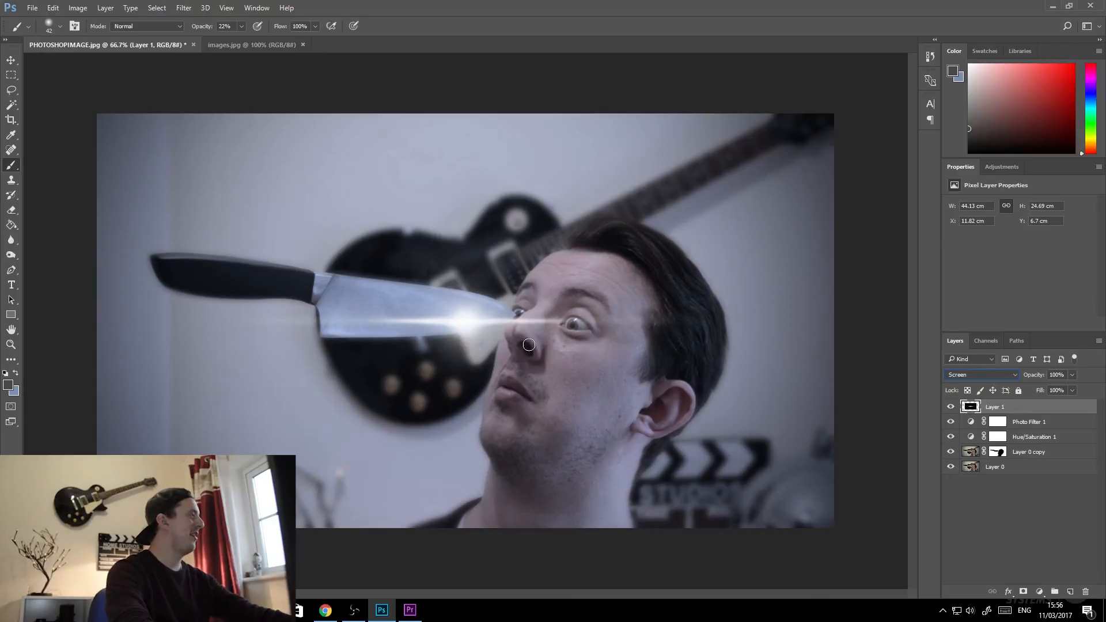
pyautogui.click(10, 60)
pyautogui.moveTo(461, 327); pyautogui.dragTo(320, 330)
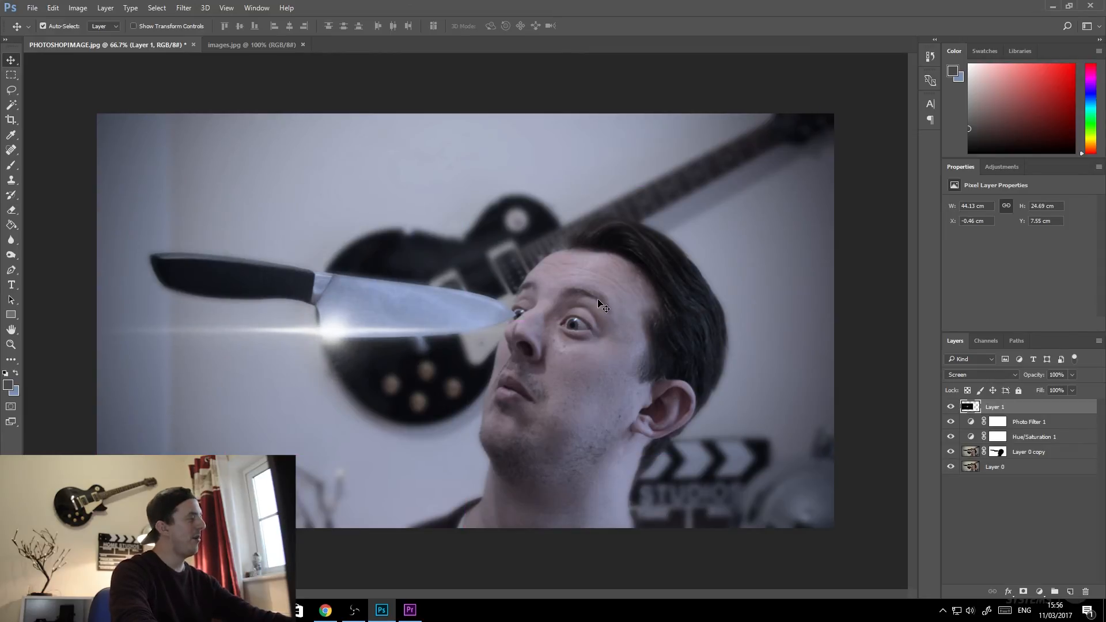
# - Apply a Gaussian Blur with a 7.4-pixel radius to the flare layer
pyautogui.click(184, 8)
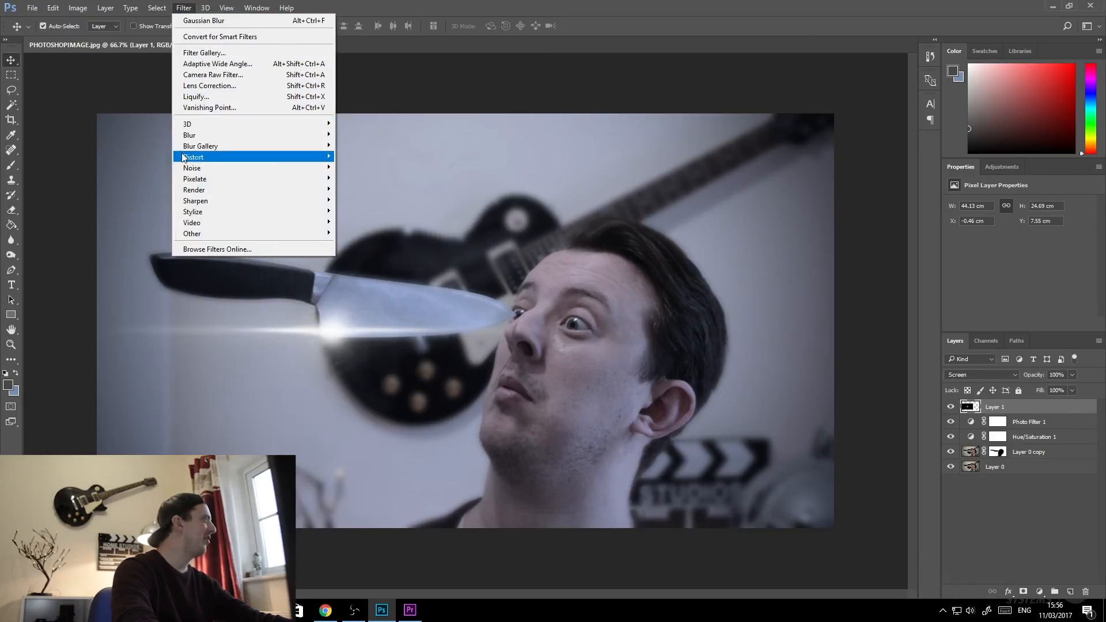
pyautogui.moveTo(190, 135)
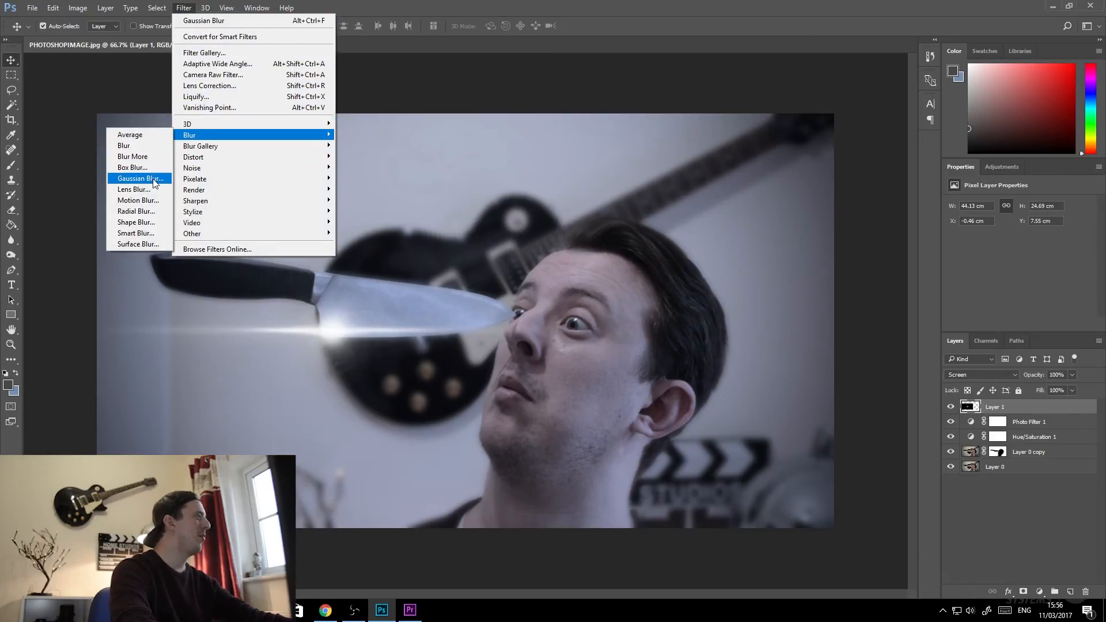
pyautogui.click(154, 179)
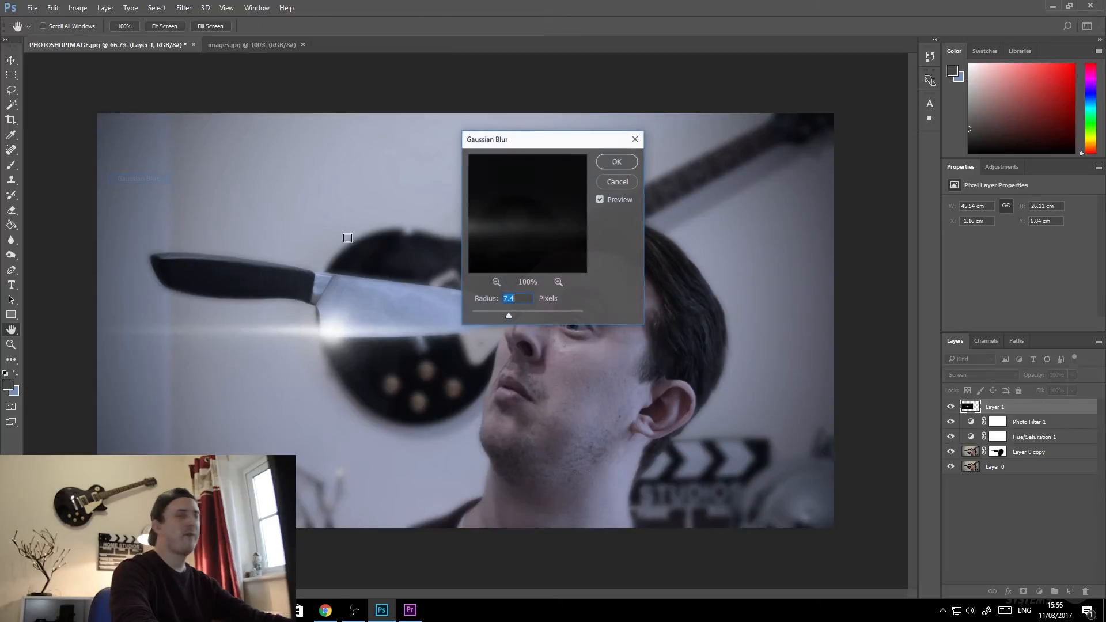
pyautogui.click(616, 162)
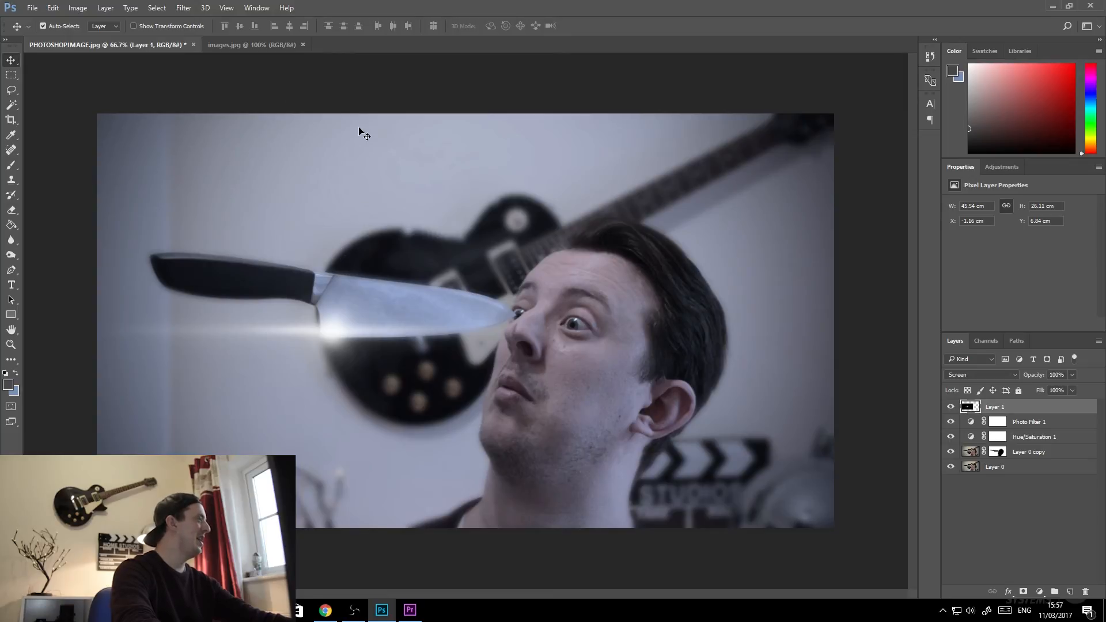
# - Dodge the man's face, hair and neck on Layer 0 with midtones at 50% exposure, using smaller brushes for the eyes and blade tip
pyautogui.click(1019, 469)
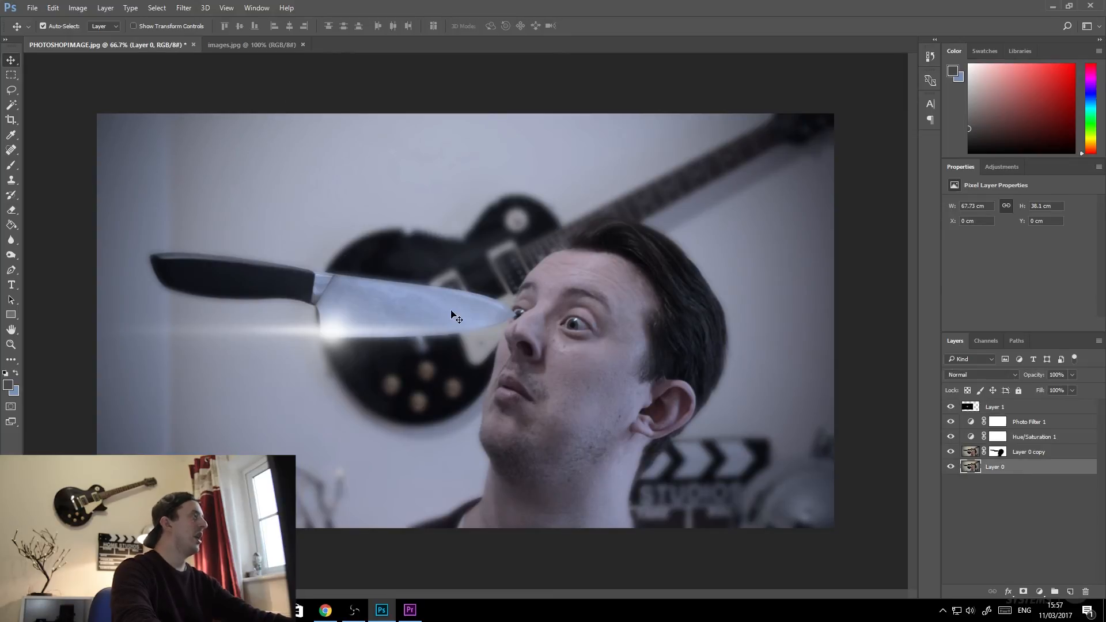
pyautogui.click(12, 242)
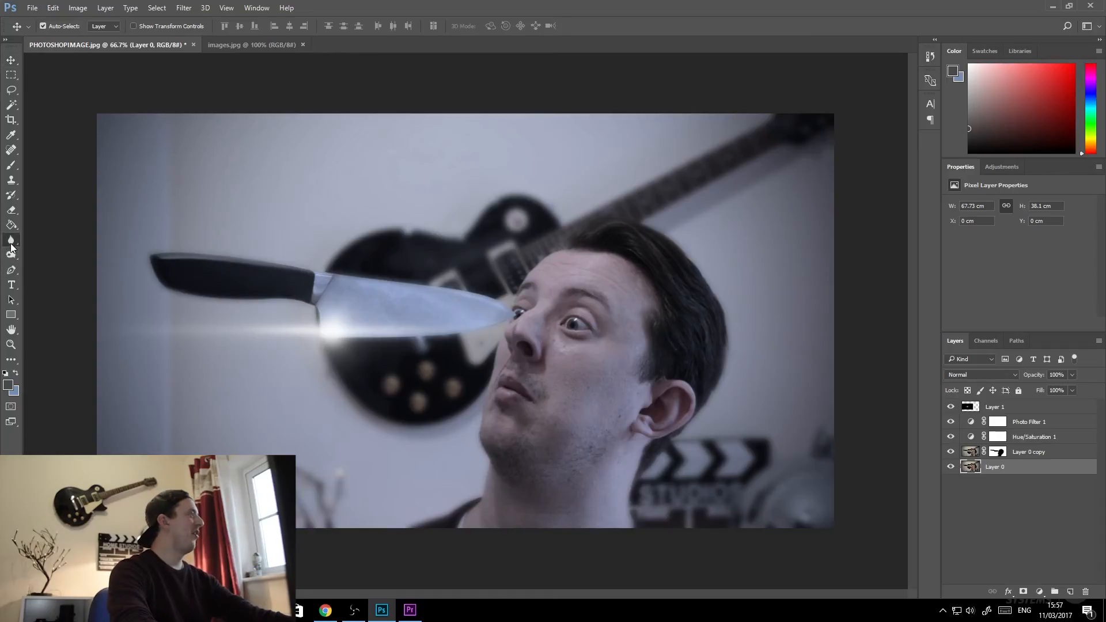
pyautogui.click(14, 255)
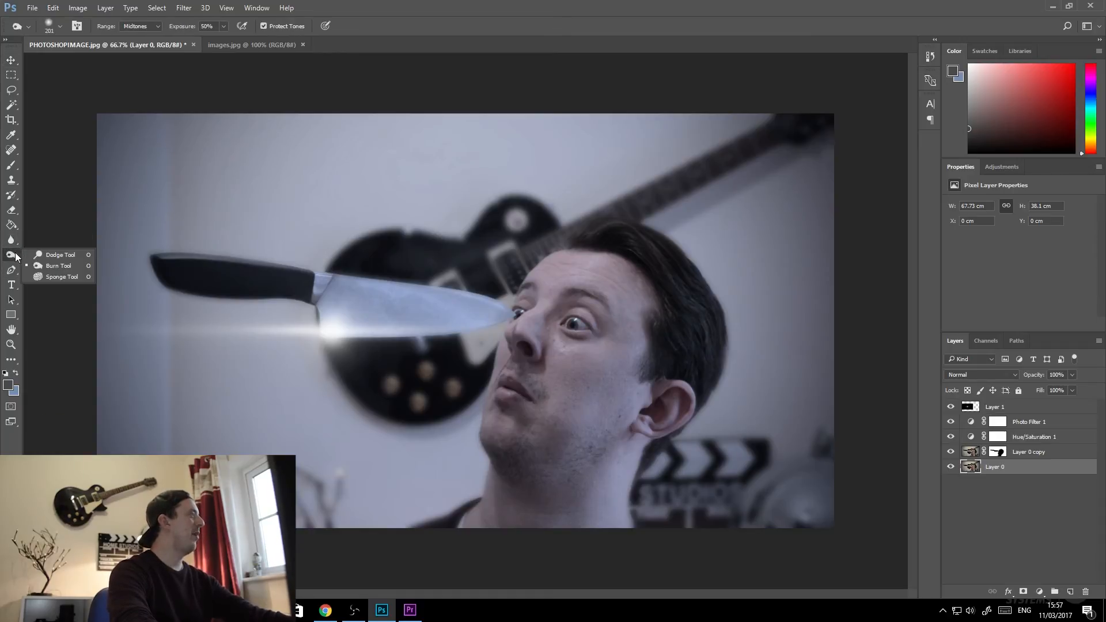
pyautogui.click(39, 255)
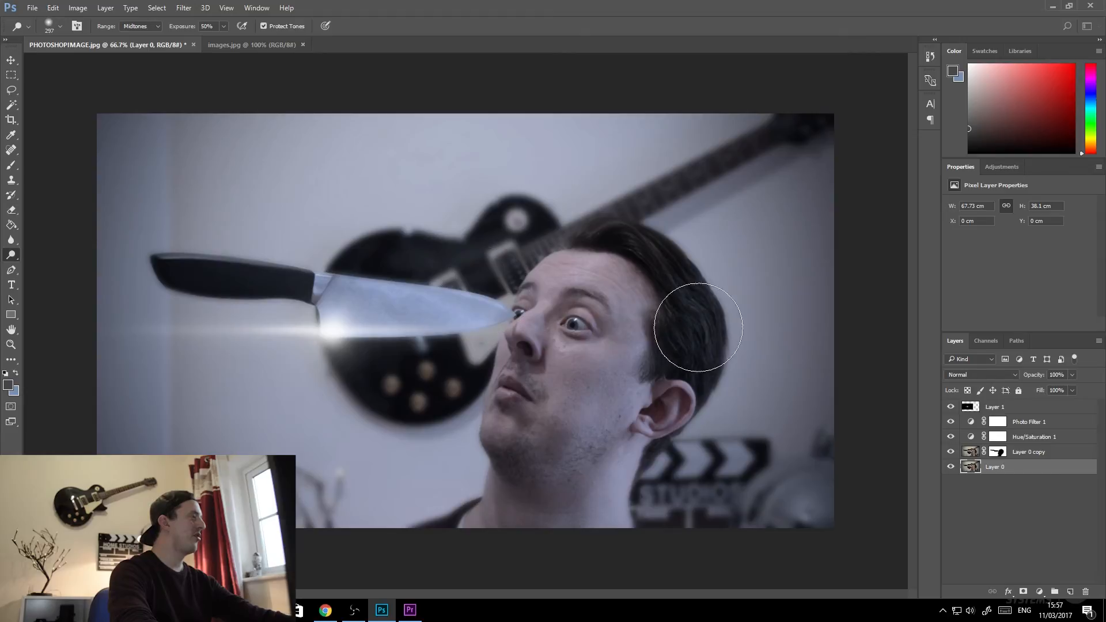
pyautogui.moveTo(601, 294)
pyautogui.mouseDown()
pyautogui.moveTo(602, 404)
pyautogui.moveTo(529, 491)
pyautogui.mouseUp()
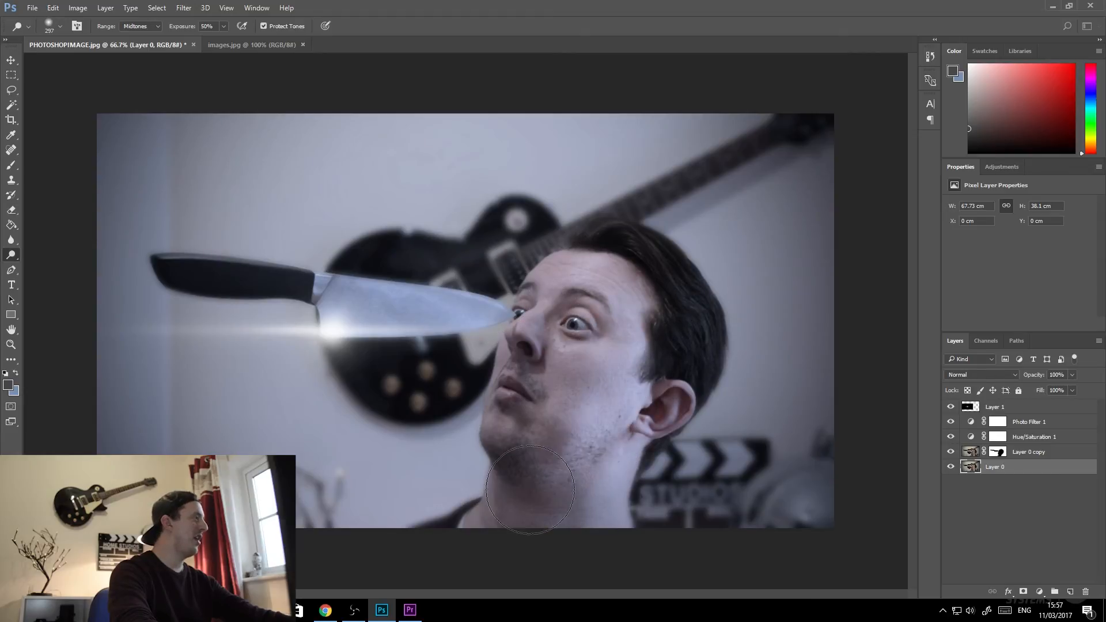
pyautogui.moveTo(651, 281)
pyautogui.mouseDown()
pyautogui.moveTo(685, 355)
pyautogui.moveTo(618, 461)
pyautogui.moveTo(662, 272)
pyautogui.moveTo(663, 346)
pyautogui.moveTo(605, 506)
pyautogui.mouseUp()
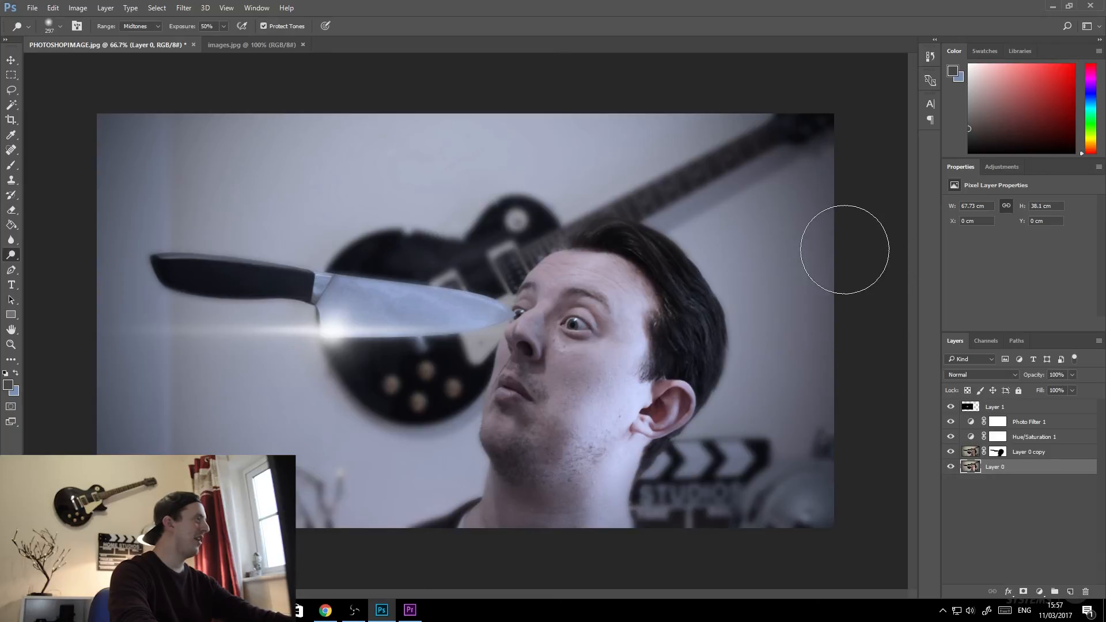
pyautogui.moveTo(592, 314); pyautogui.dragTo(521, 314)
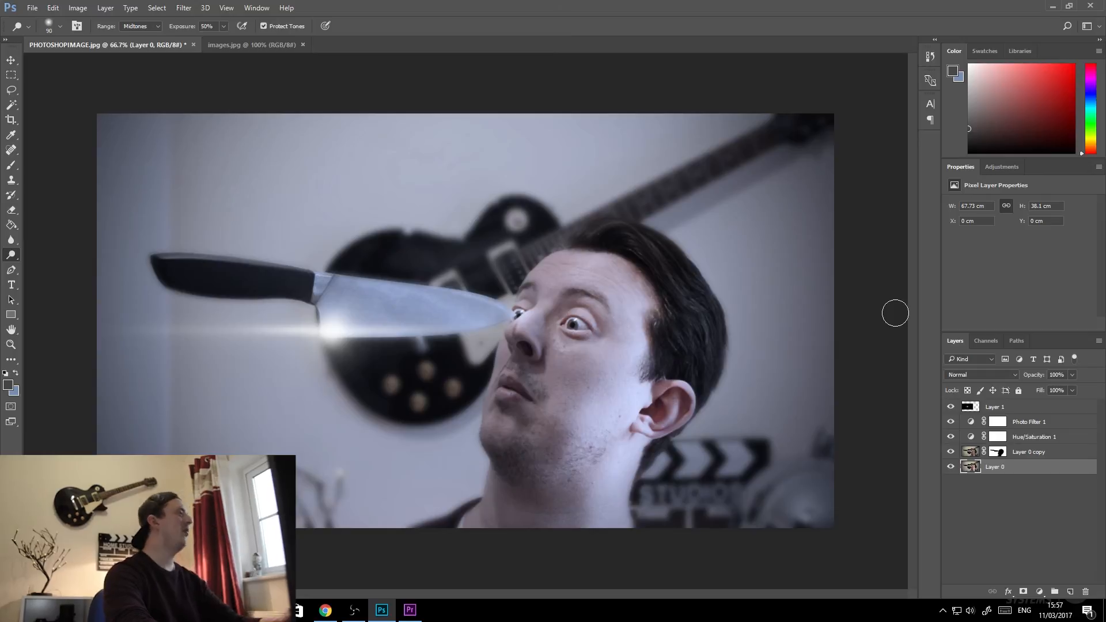
pyautogui.moveTo(497, 317); pyautogui.dragTo(480, 311)
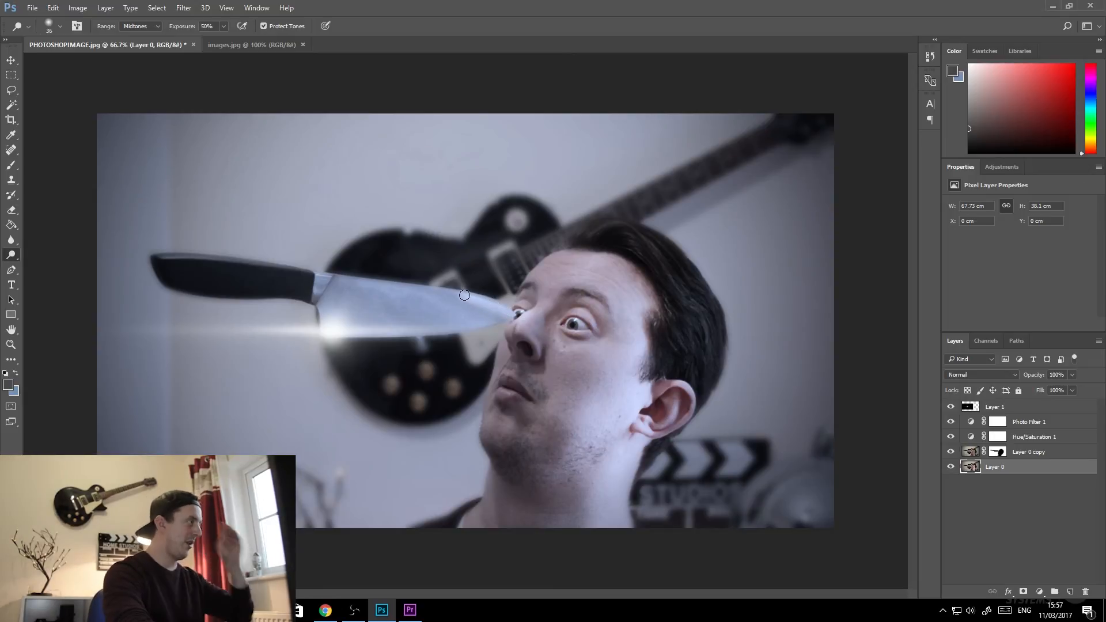
# - Enlarge both of the man's eyes on Layer 0 with the Liquify Bloat tool at brush size 100 and rate 80
pyautogui.hotkey('ctrl', 'shift', 'x')
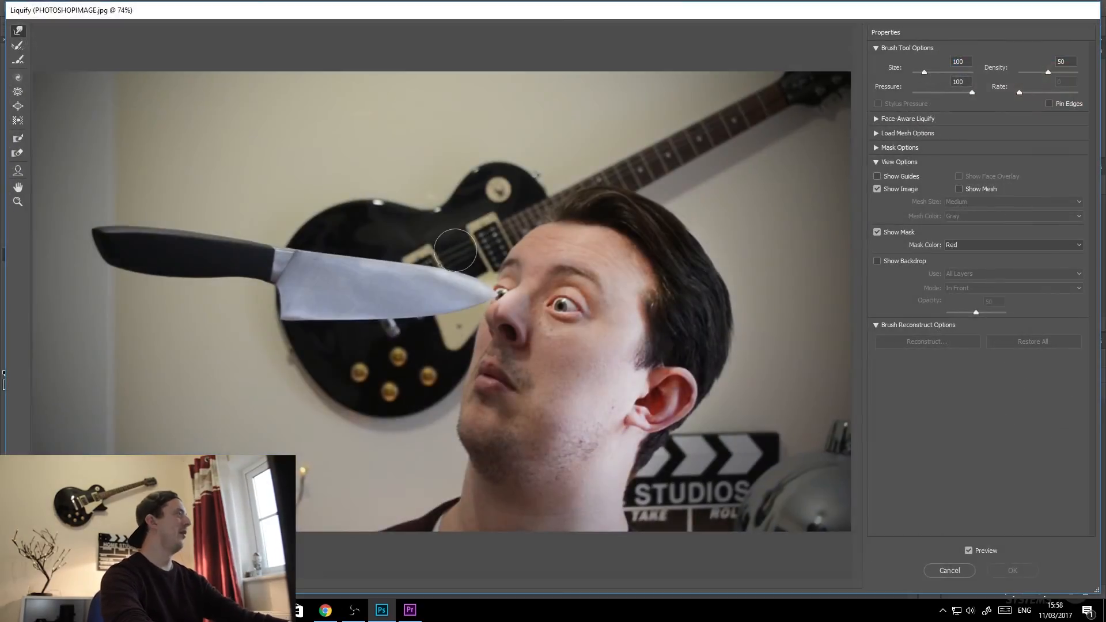
pyautogui.click(18, 107)
pyautogui.click(563, 311)
pyautogui.moveTo(556, 311); pyautogui.dragTo(506, 292)
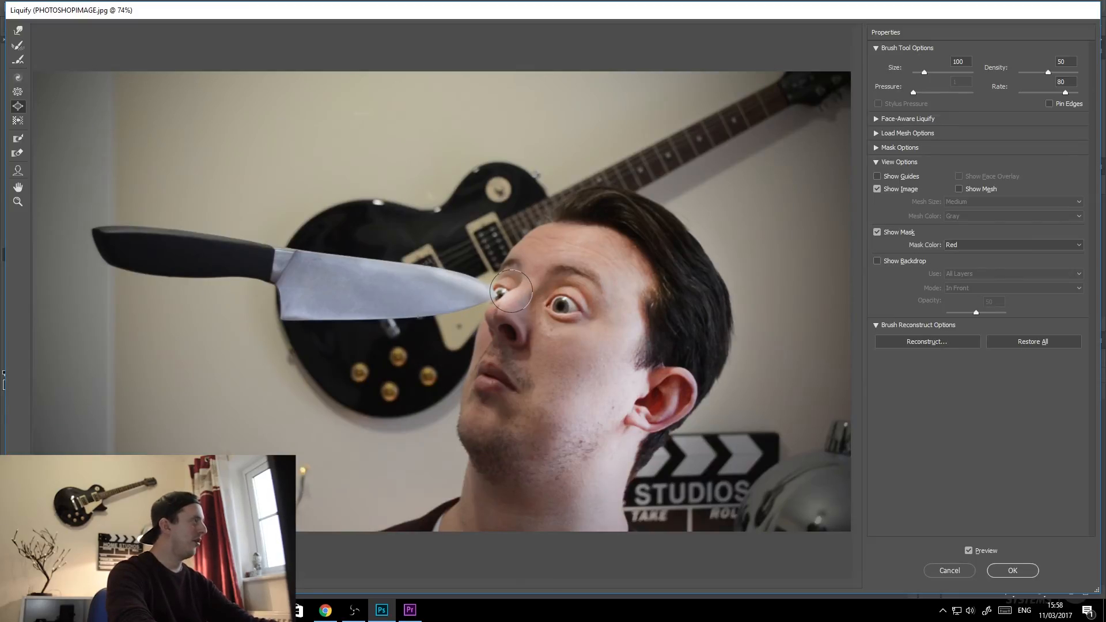